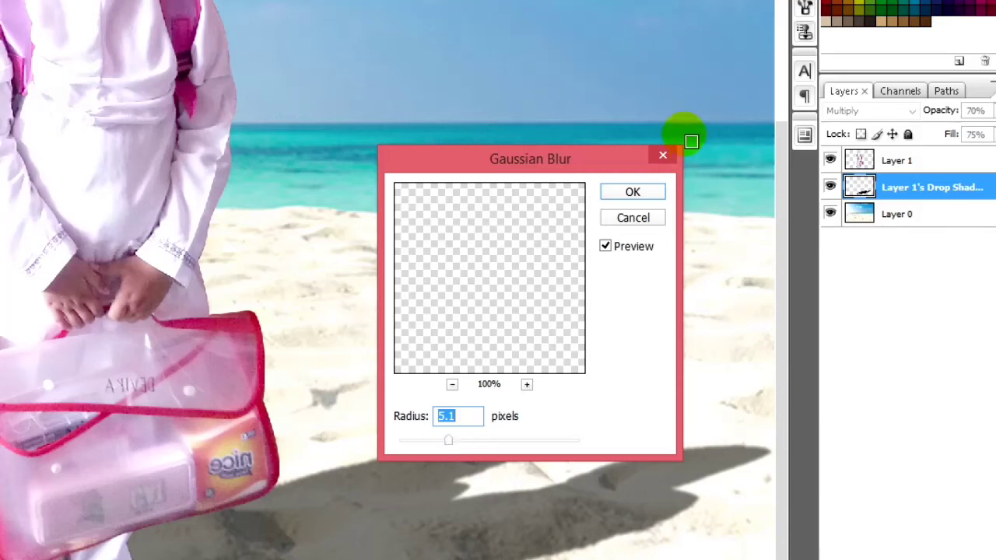
Step: Apply the 5.1-pixel Gaussian blur to the girls' shadow
{"action": "left_click", "coordinate": [650, 192]}
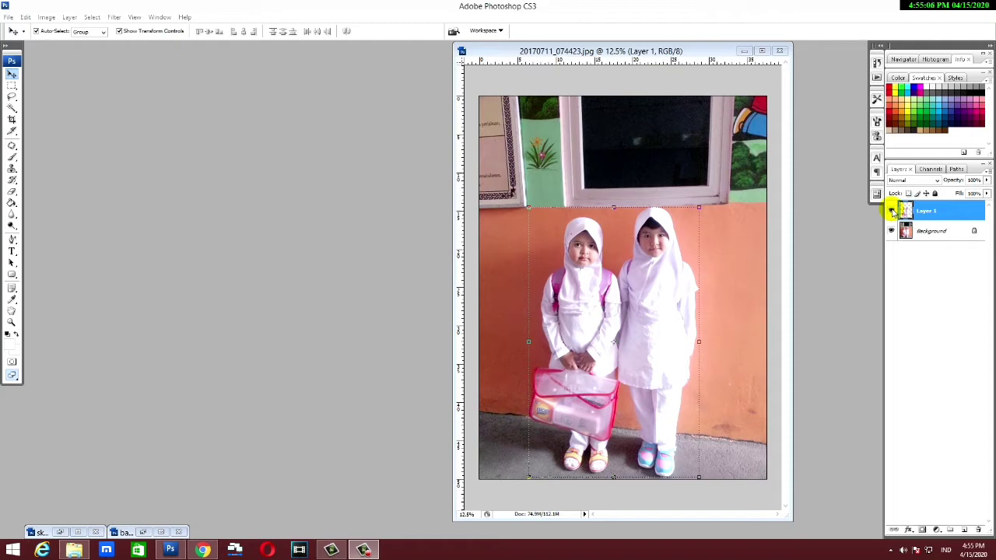
{"action": "left_click", "coordinate": [893, 212]}
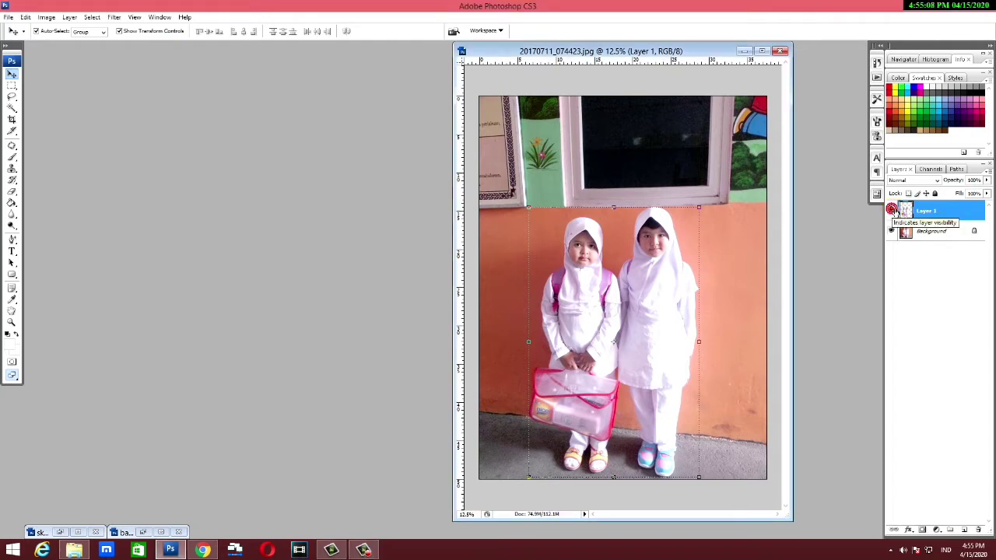
{"action": "left_click", "coordinate": [893, 211]}
{"action": "left_click", "coordinate": [895, 232]}
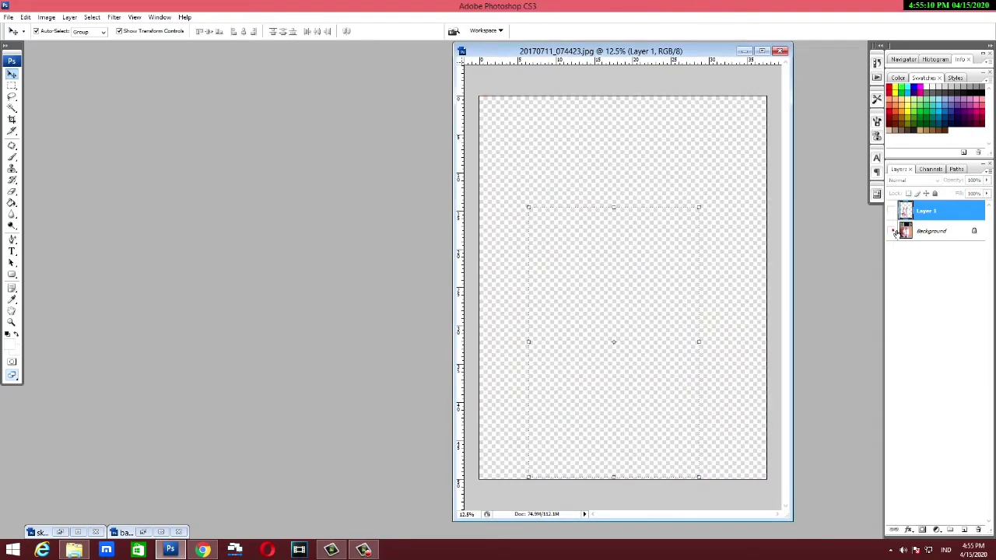
{"action": "left_click", "coordinate": [893, 232]}
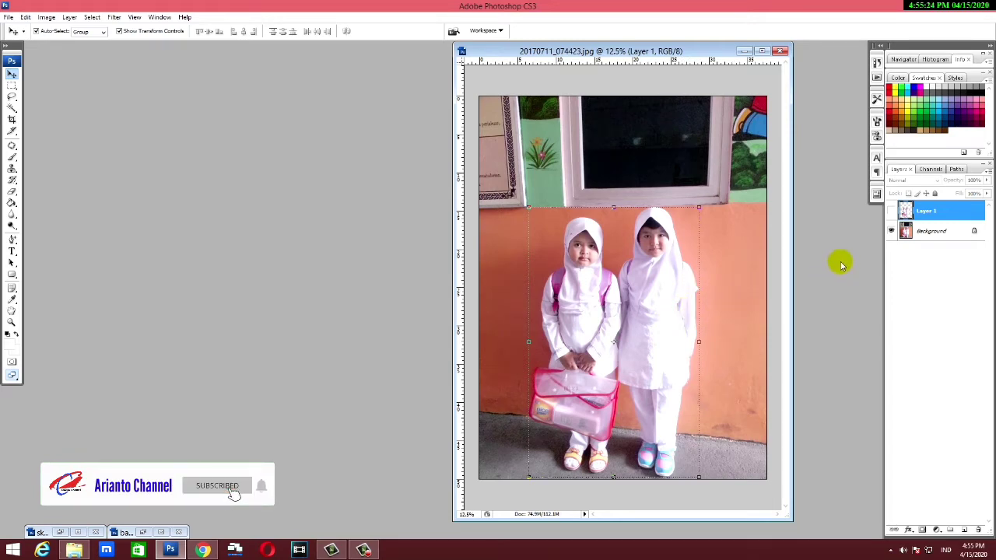
{"action": "left_click", "coordinate": [892, 231]}
{"action": "left_click", "coordinate": [891, 231]}
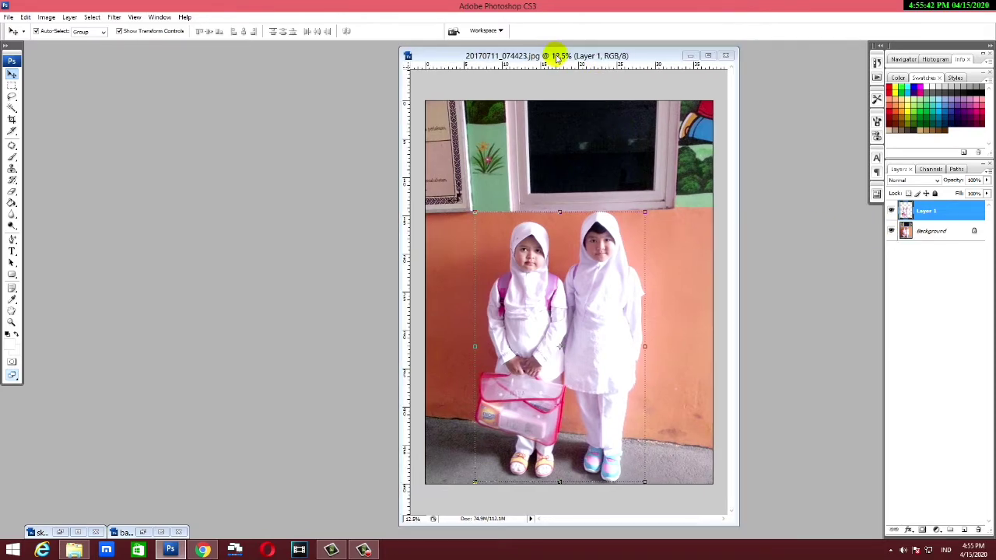
{"action": "left_click_drag", "start_coordinate": [579, 52], "coordinate": [578, 56]}
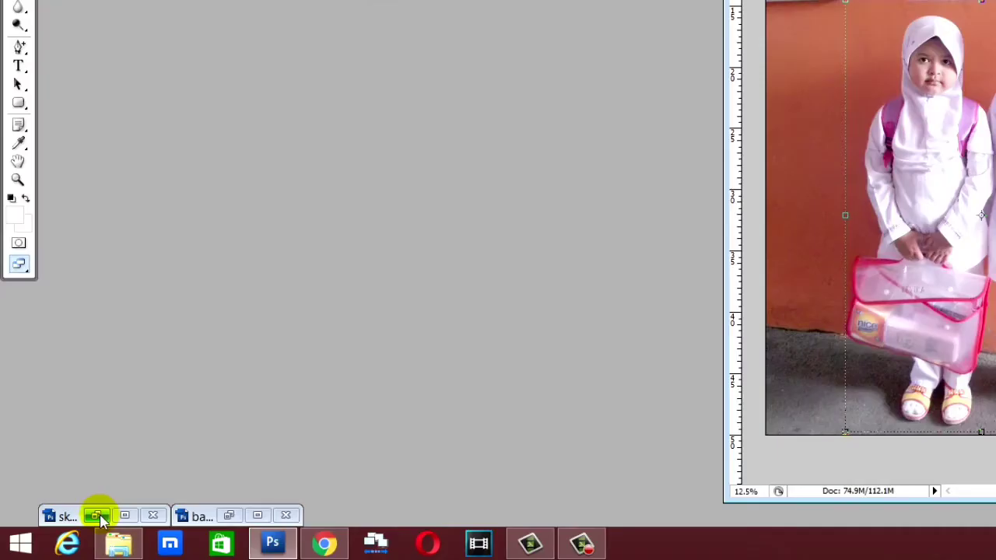
Step: Restore sky.jpg, bring the girls' document forward, and hide its Background layer
{"action": "left_click", "coordinate": [97, 516]}
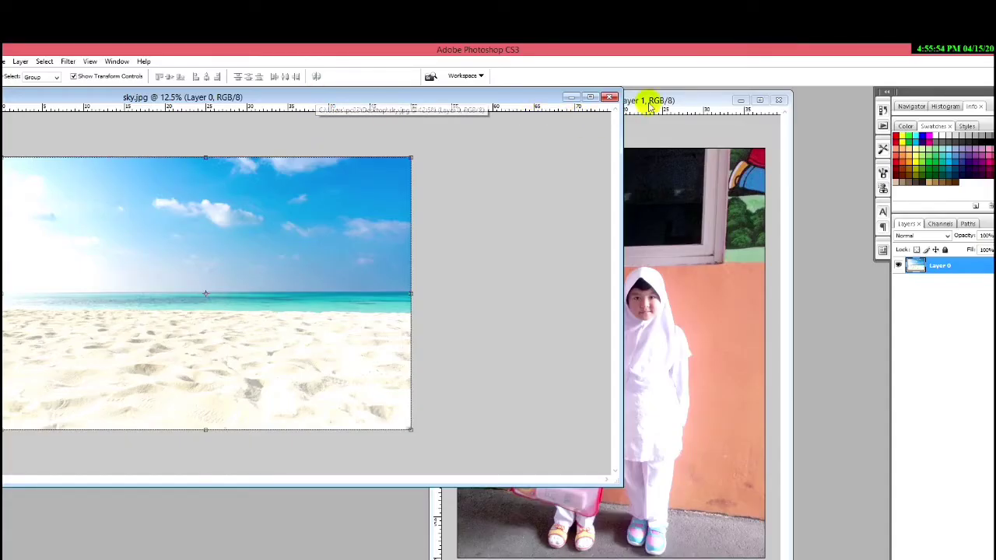
{"action": "left_click_drag", "start_coordinate": [652, 101], "coordinate": [674, 102]}
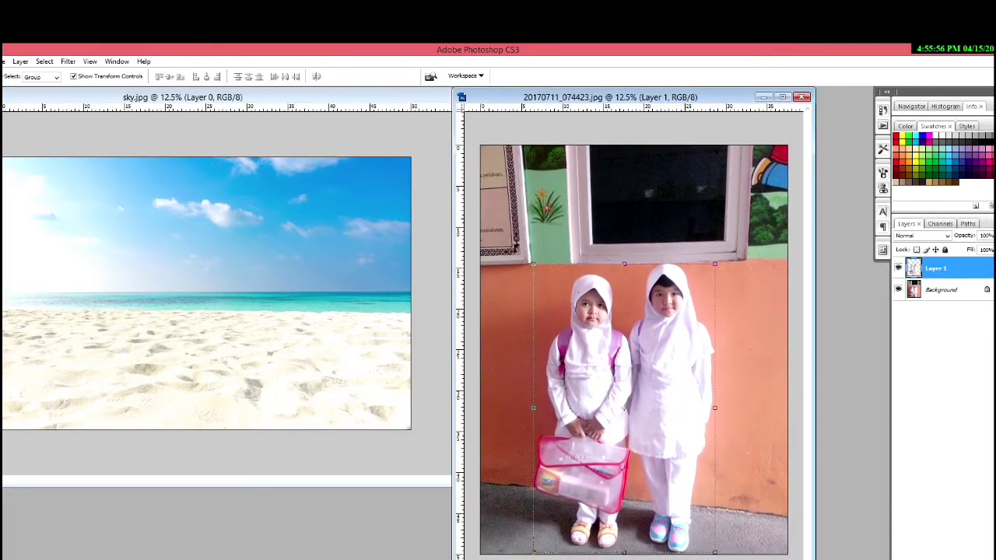
{"action": "left_click", "coordinate": [901, 288]}
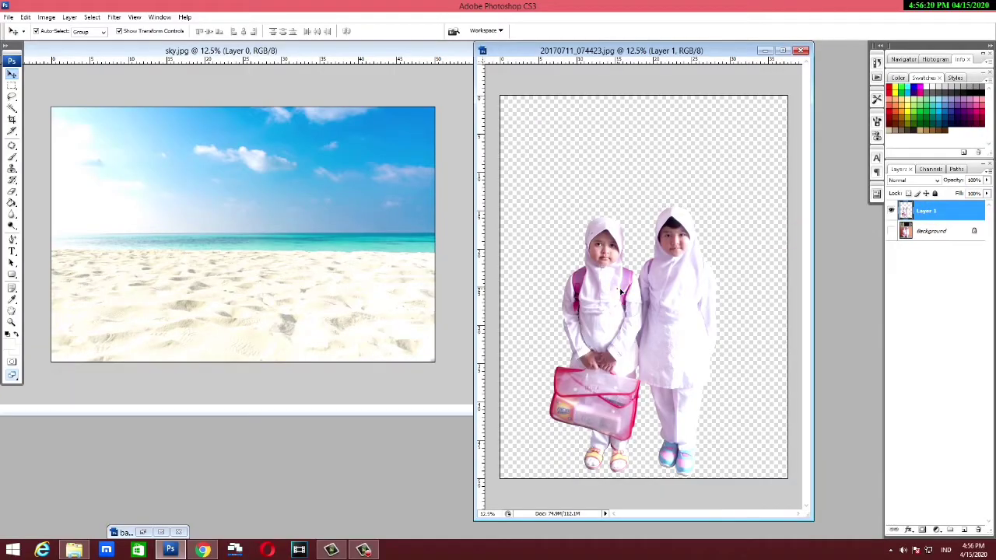
Step: Drag the girls' cut-out into sky.jpg and maximize the beach window
{"action": "left_click_drag", "start_coordinate": [621, 291], "coordinate": [240, 242]}
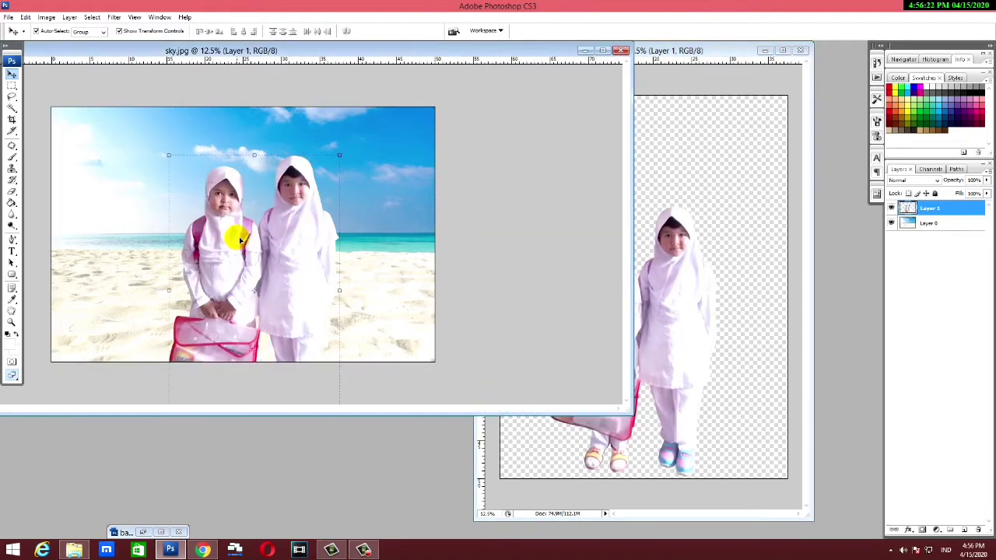
{"action": "left_click", "coordinate": [766, 52]}
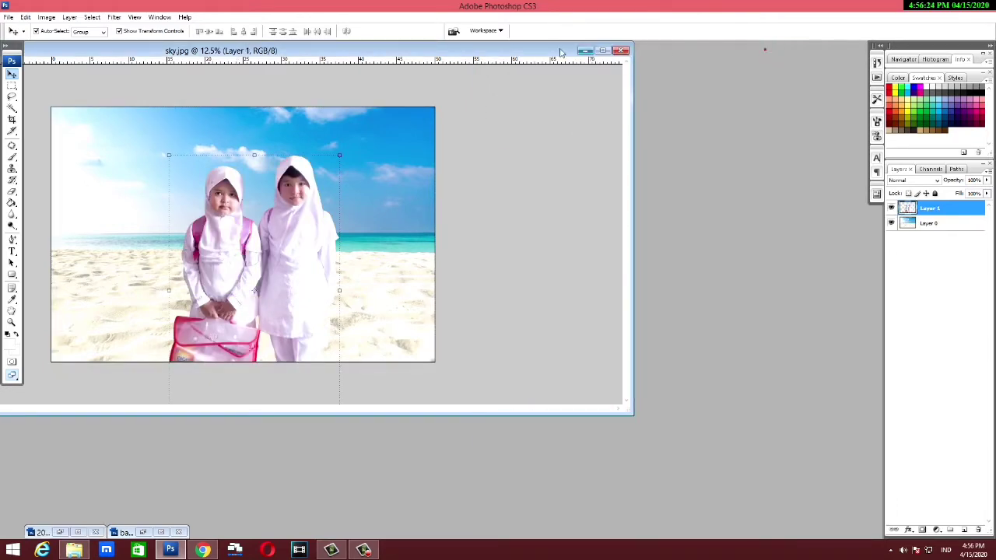
{"action": "double_click", "coordinate": [395, 53]}
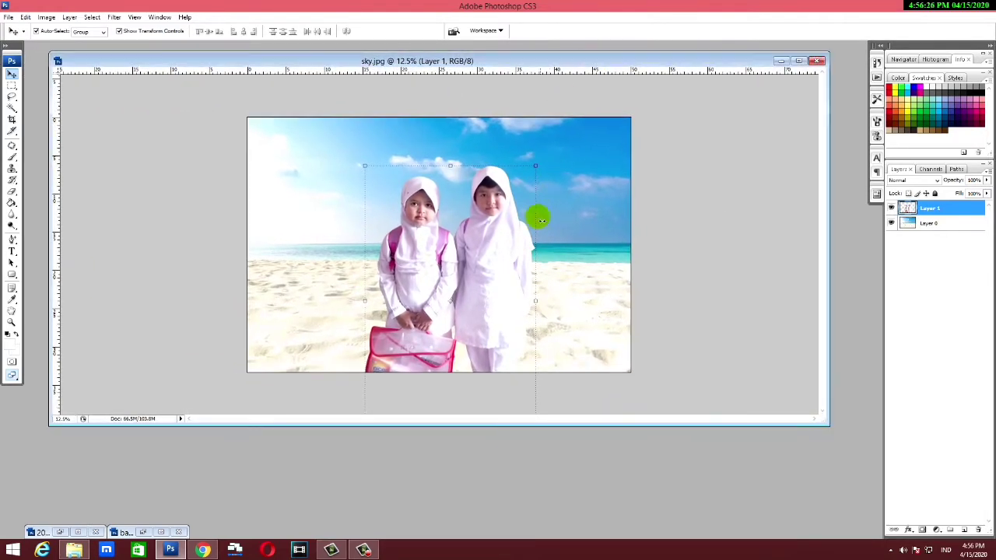
{"action": "left_click_drag", "start_coordinate": [508, 261], "coordinate": [511, 244]}
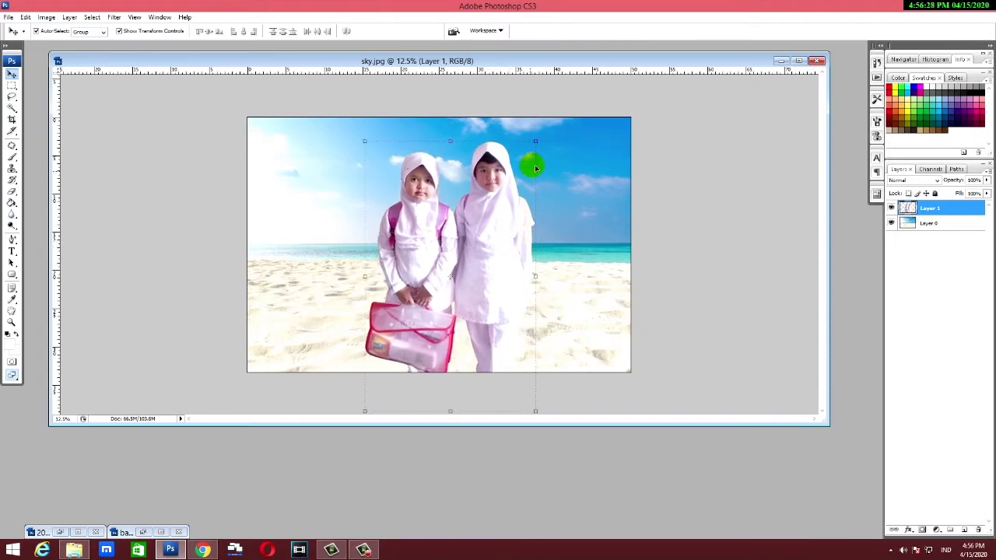
Step: Scale the girls to about 73% and position them on the sand near the centre
{"action": "key", "text": "ctrl+t"}
{"action": "left_click_drag", "start_coordinate": [538, 145], "coordinate": [515, 181]}
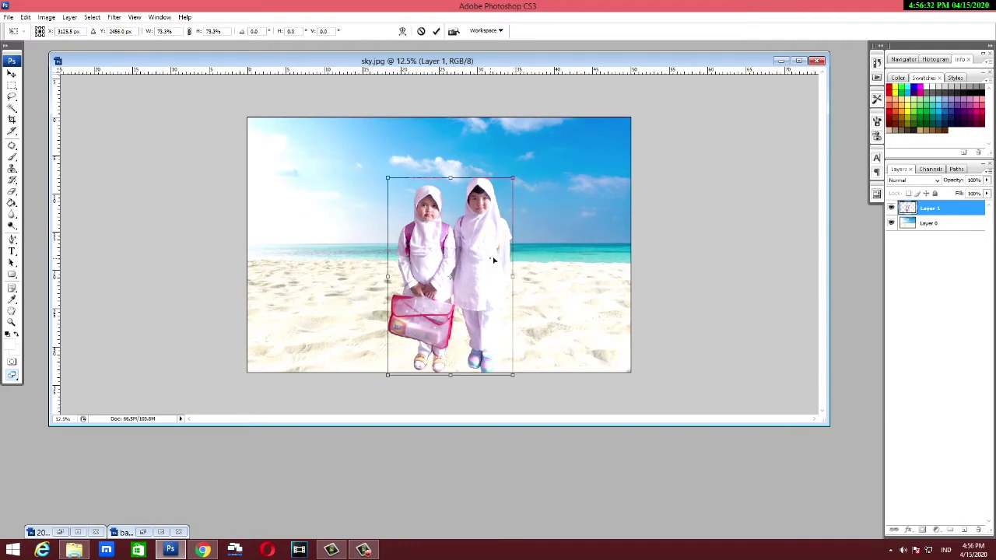
{"action": "left_click_drag", "start_coordinate": [493, 261], "coordinate": [487, 244]}
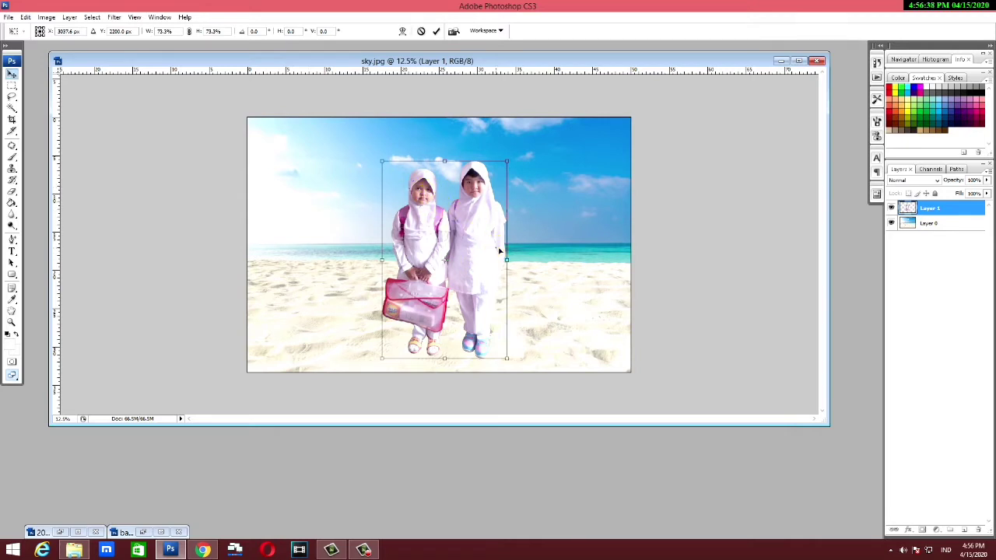
{"action": "key", "text": "Return"}
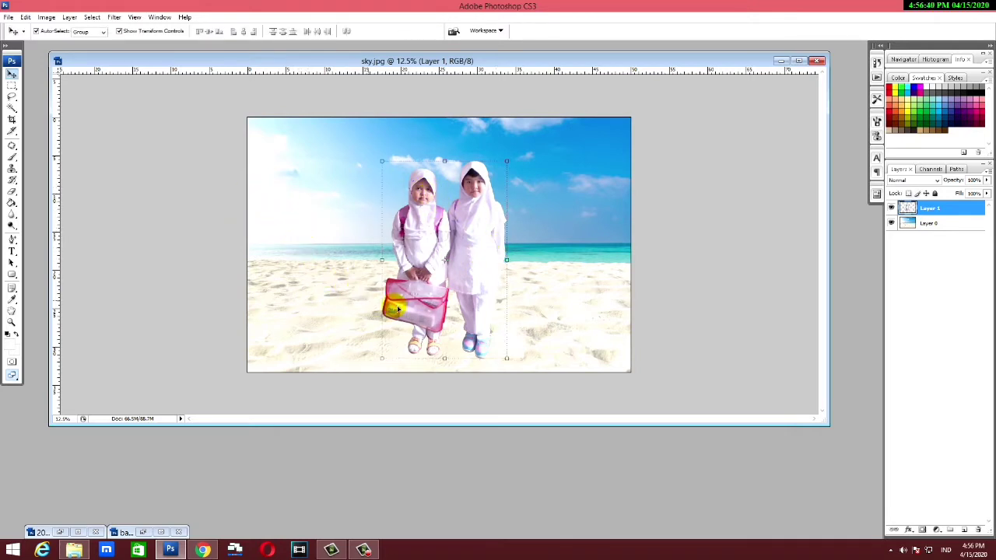
{"action": "left_click_drag", "start_coordinate": [489, 259], "coordinate": [485, 259]}
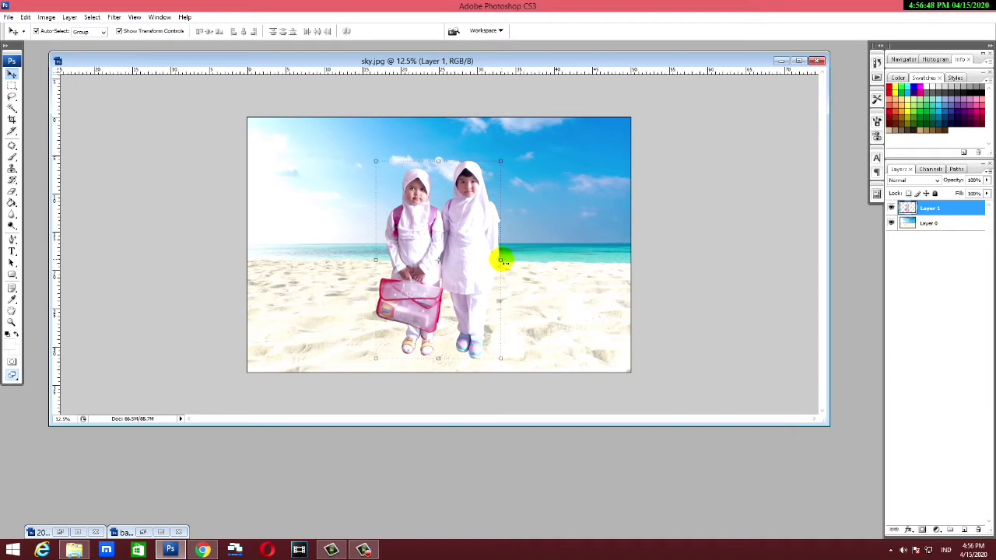
{"action": "left_click", "coordinate": [504, 263]}
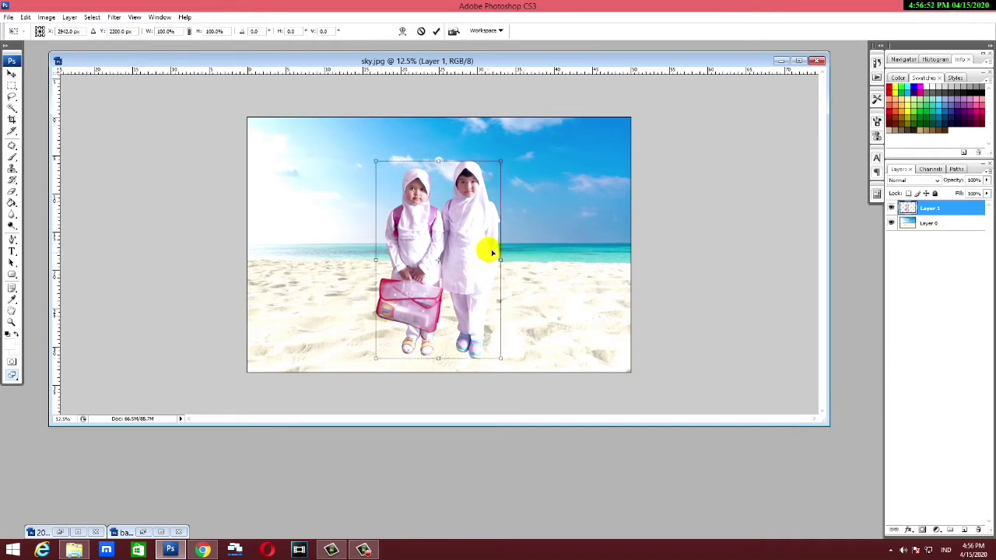
Step: Flip the girls horizontally and move them slightly to the left
{"action": "right_click", "coordinate": [501, 260]}
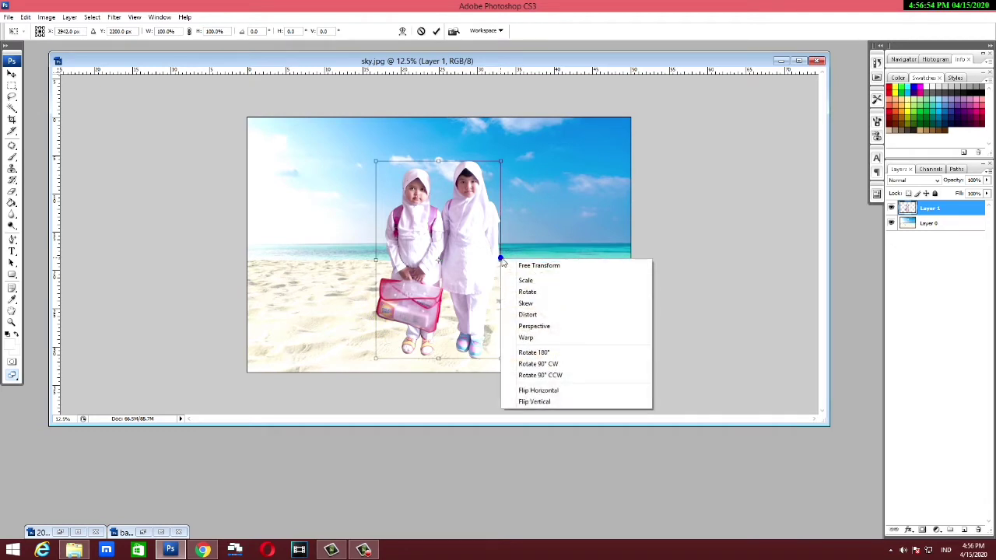
{"action": "left_click", "coordinate": [551, 393]}
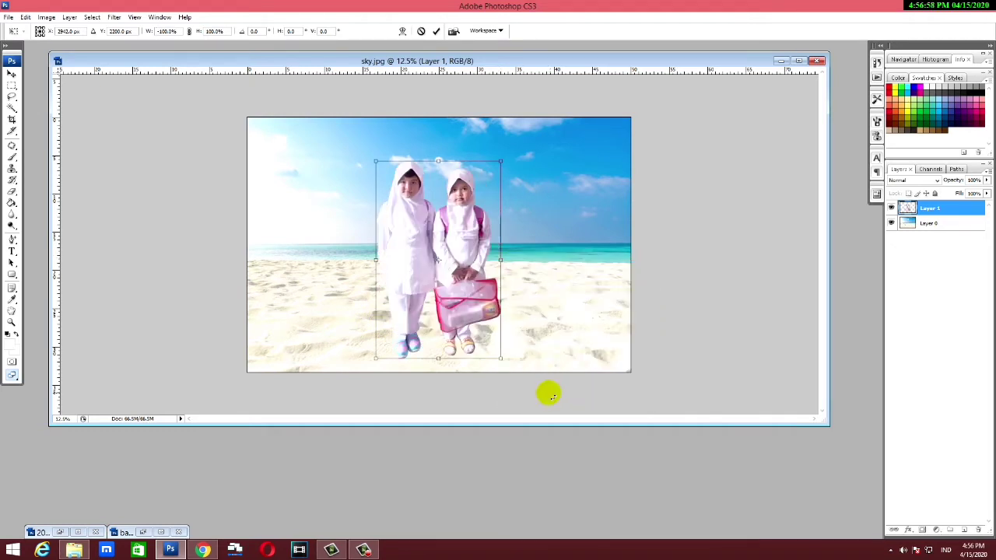
{"action": "double_click", "coordinate": [477, 225]}
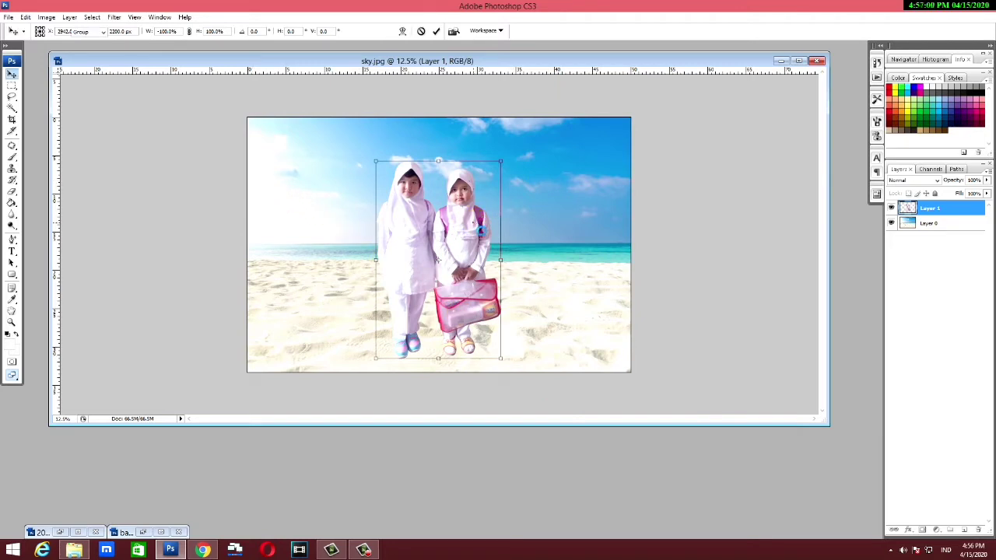
{"action": "left_click", "coordinate": [542, 265]}
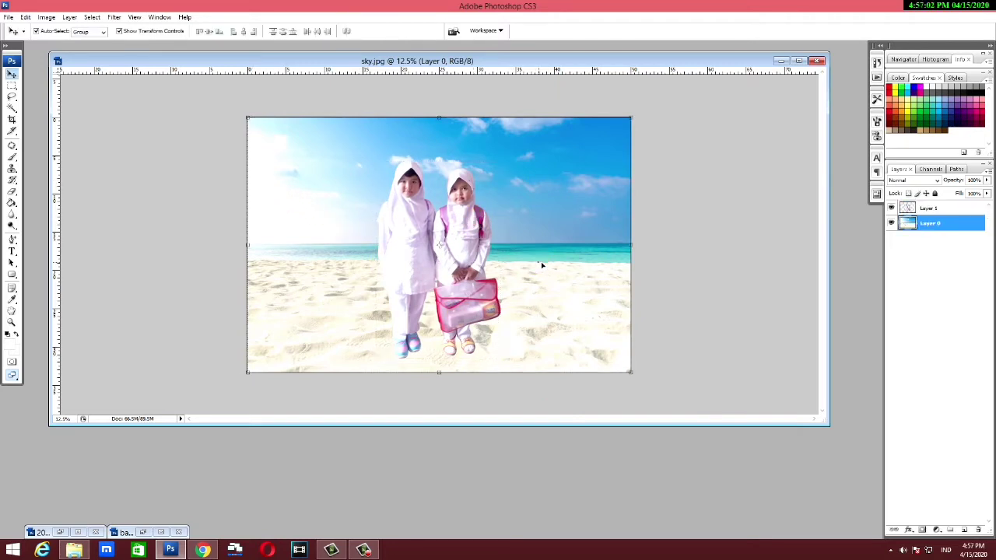
{"action": "mouse_move", "coordinate": [461, 255]}
{"action": "left_mouse_down"}
{"action": "mouse_move", "coordinate": [439, 255]}
{"action": "mouse_move", "coordinate": [448, 259]}
{"action": "left_mouse_up"}
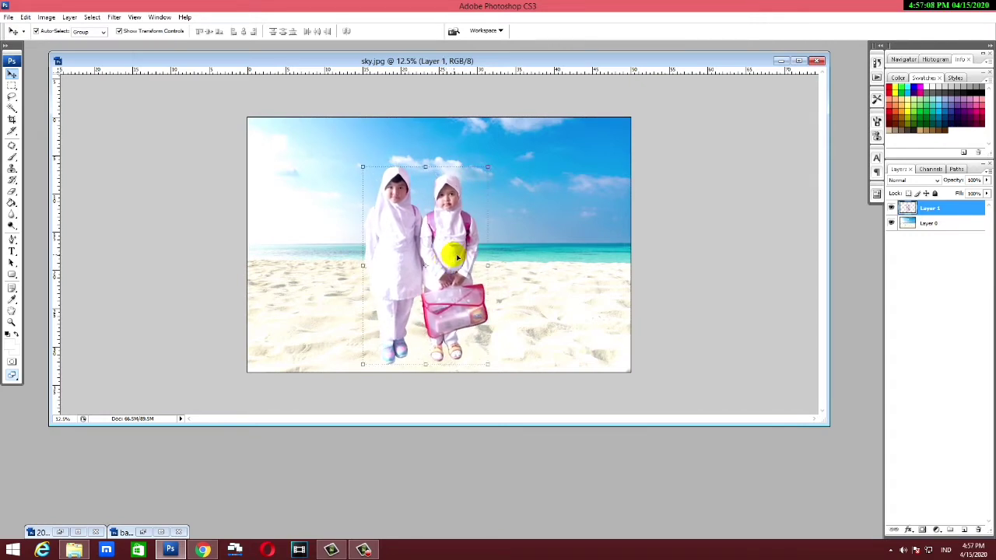
Step: Enlarge the girls slightly to about 102% and reselect their layer
{"action": "left_click", "coordinate": [489, 167]}
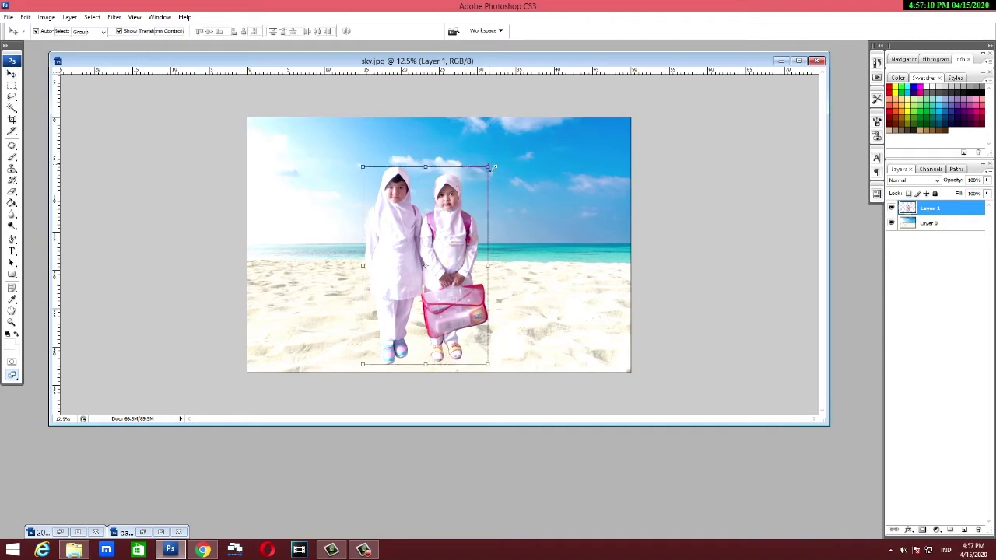
{"action": "left_click_drag", "start_coordinate": [488, 167], "coordinate": [489, 165]}
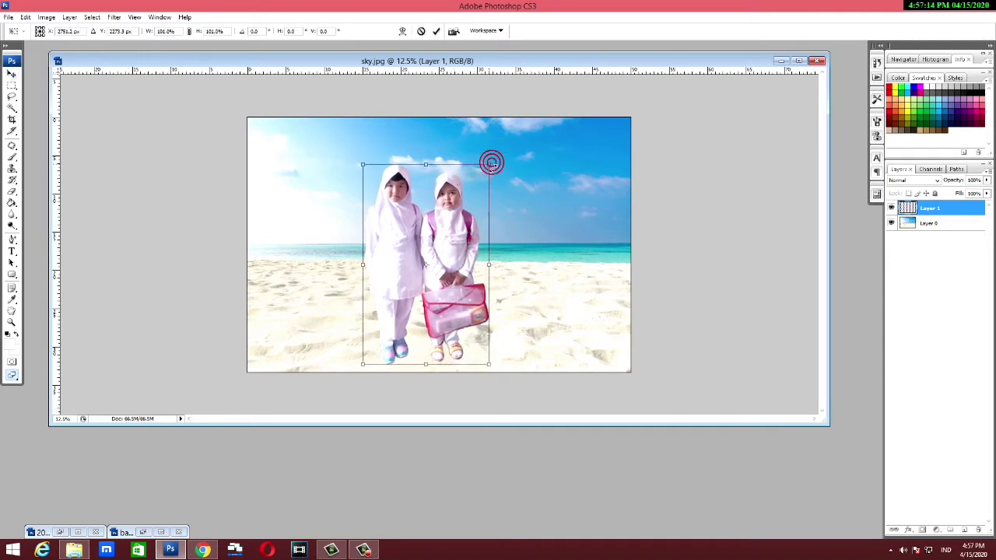
{"action": "double_click", "coordinate": [467, 223]}
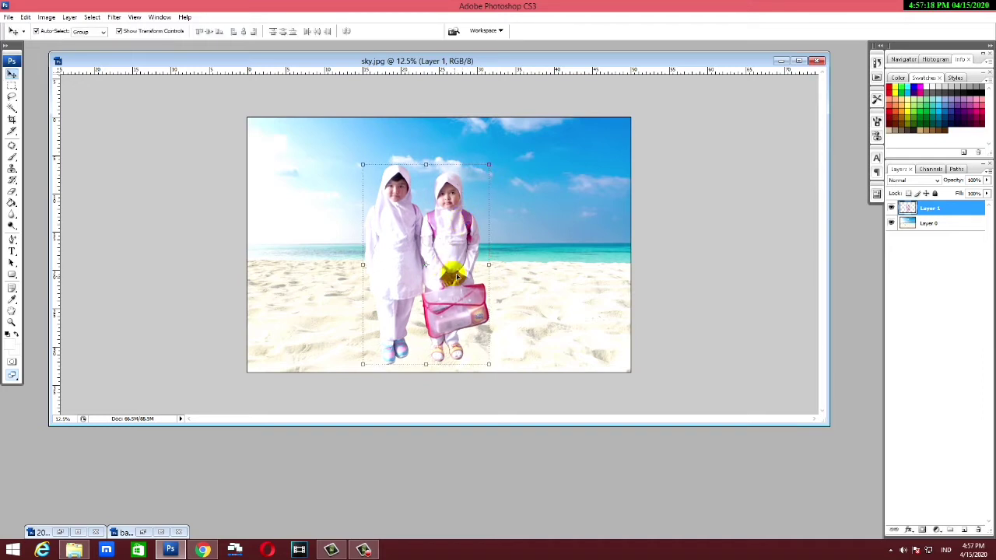
{"action": "left_click", "coordinate": [500, 277]}
{"action": "left_click", "coordinate": [468, 246]}
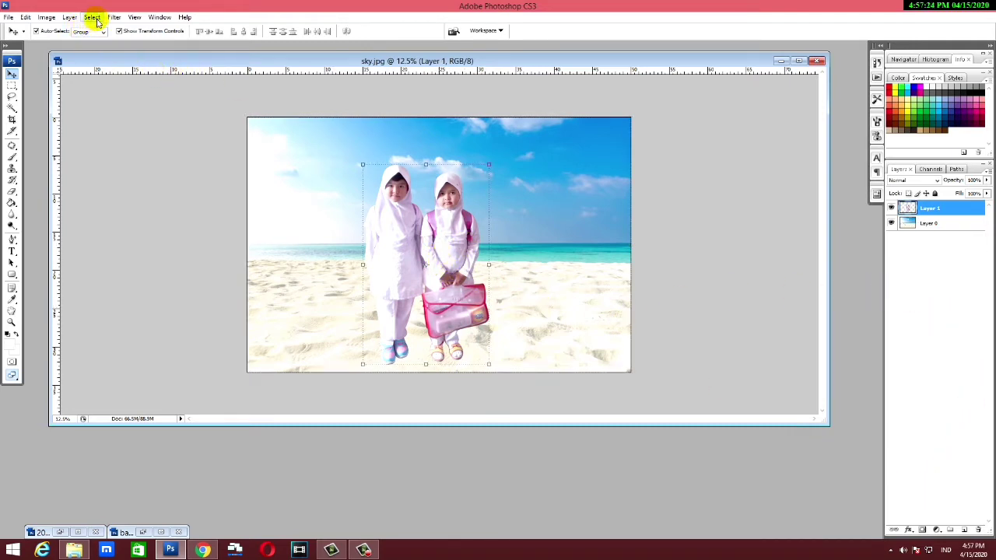
{"action": "left_click", "coordinate": [69, 17]}
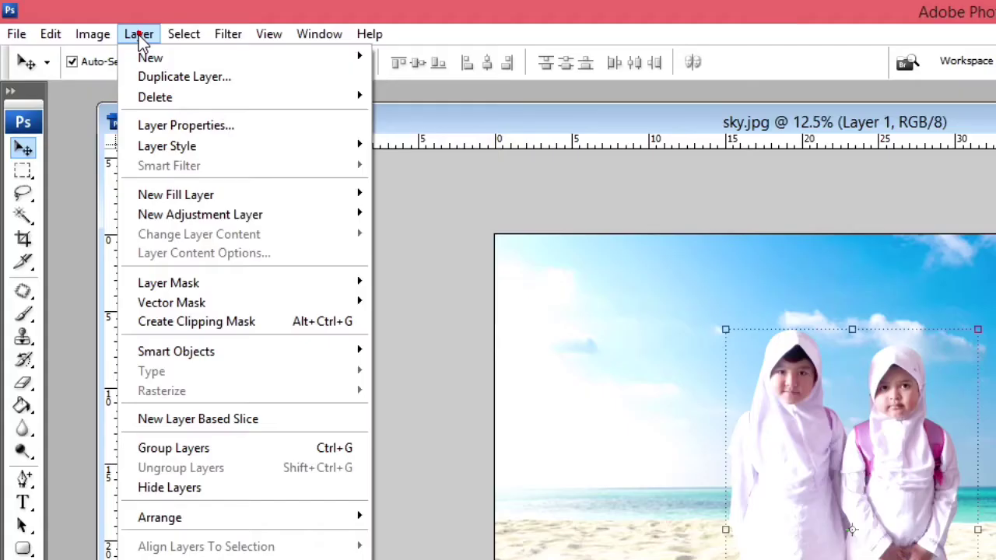
{"action": "mouse_move", "coordinate": [167, 146]}
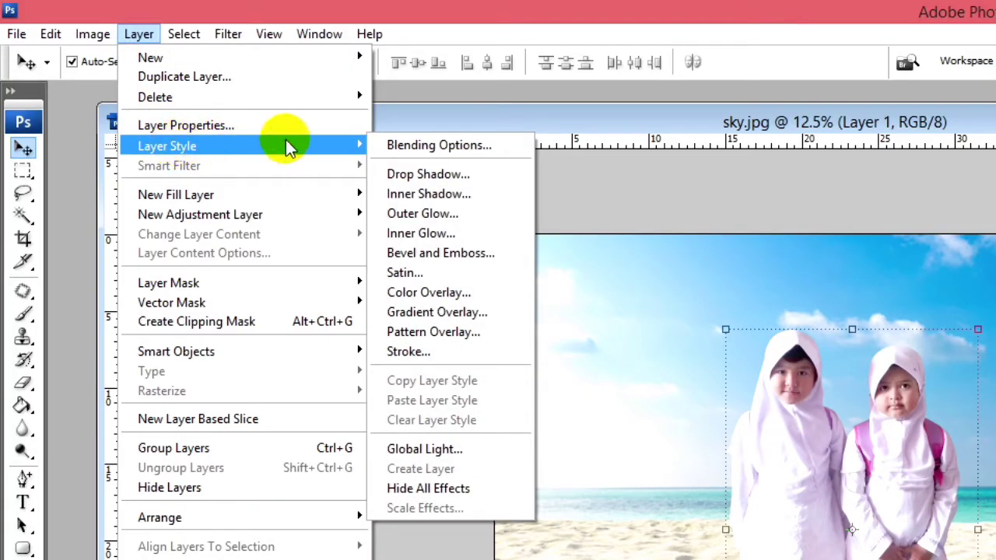
Step: Give Layer 1 a Drop Shadow with a large distance, cast far left of the girls
{"action": "left_click", "coordinate": [455, 176]}
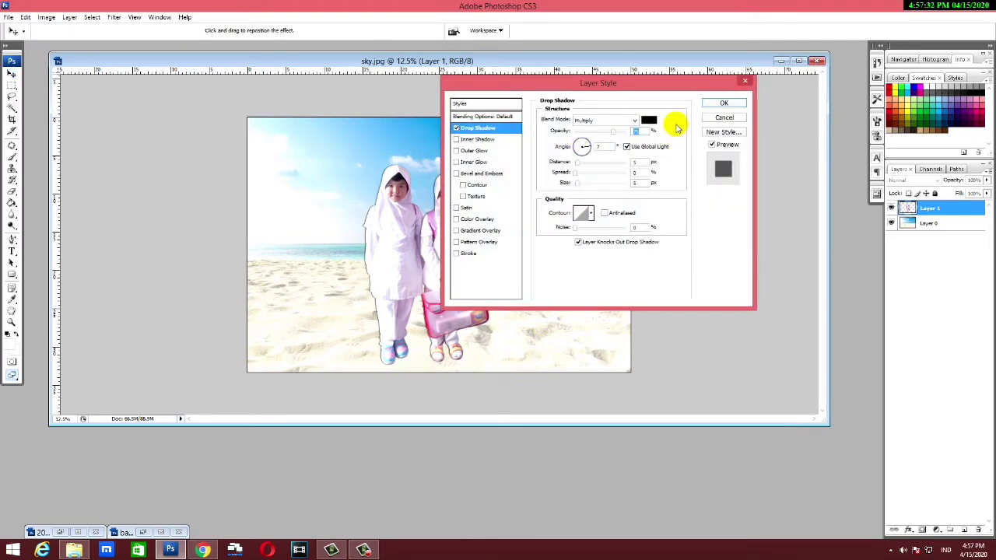
{"action": "left_click", "coordinate": [745, 83]}
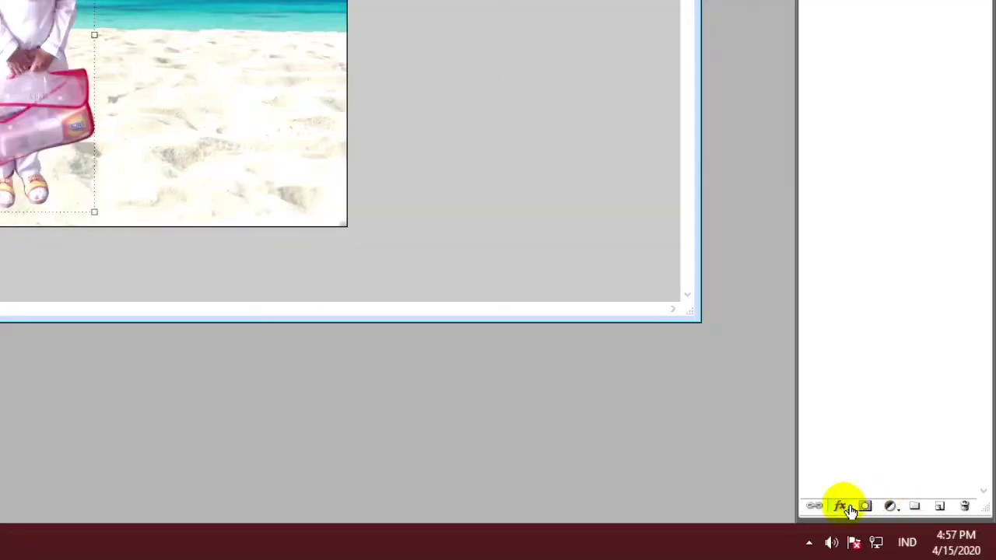
{"action": "left_click", "coordinate": [849, 513]}
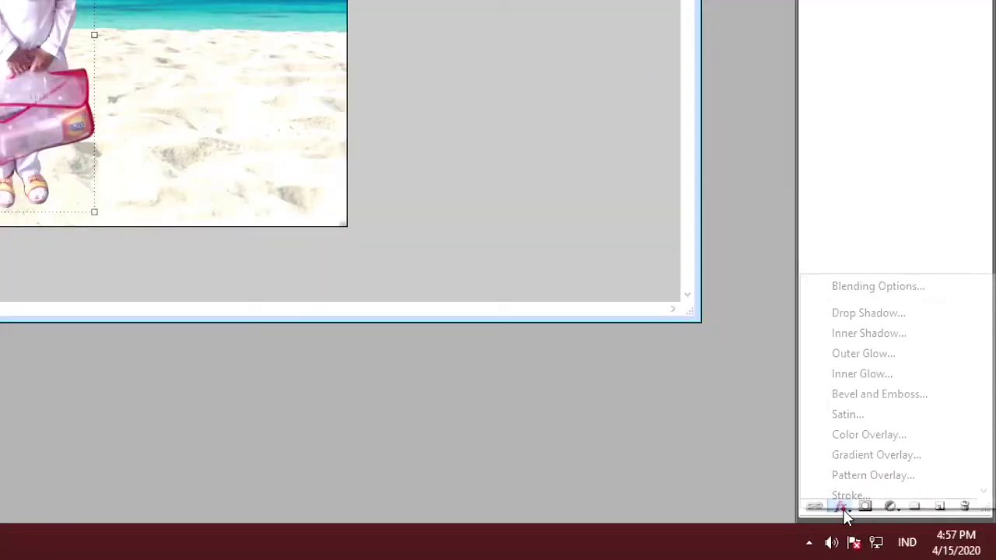
{"action": "left_click", "coordinate": [868, 315]}
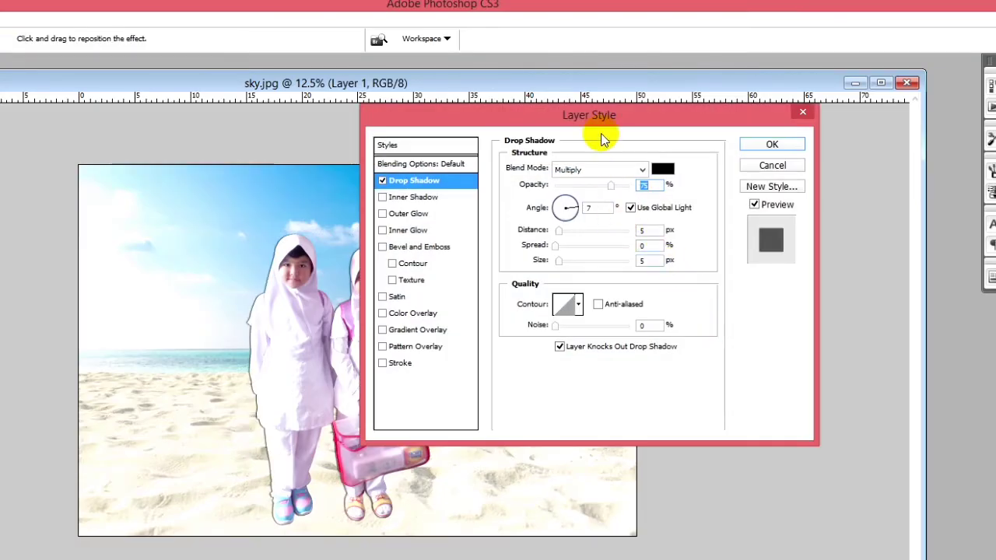
{"action": "left_click_drag", "start_coordinate": [591, 114], "coordinate": [705, 117]}
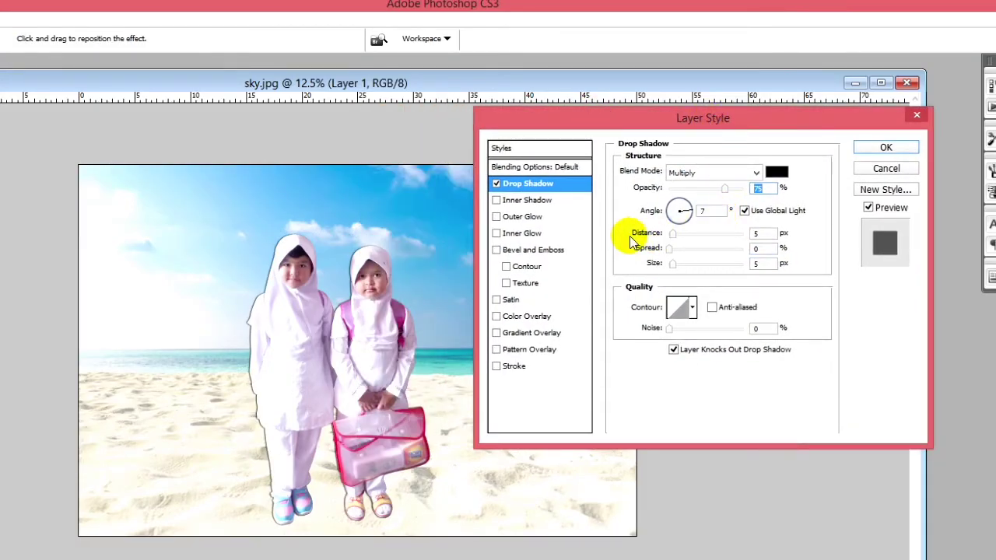
{"action": "left_click_drag", "start_coordinate": [674, 235], "coordinate": [705, 233]}
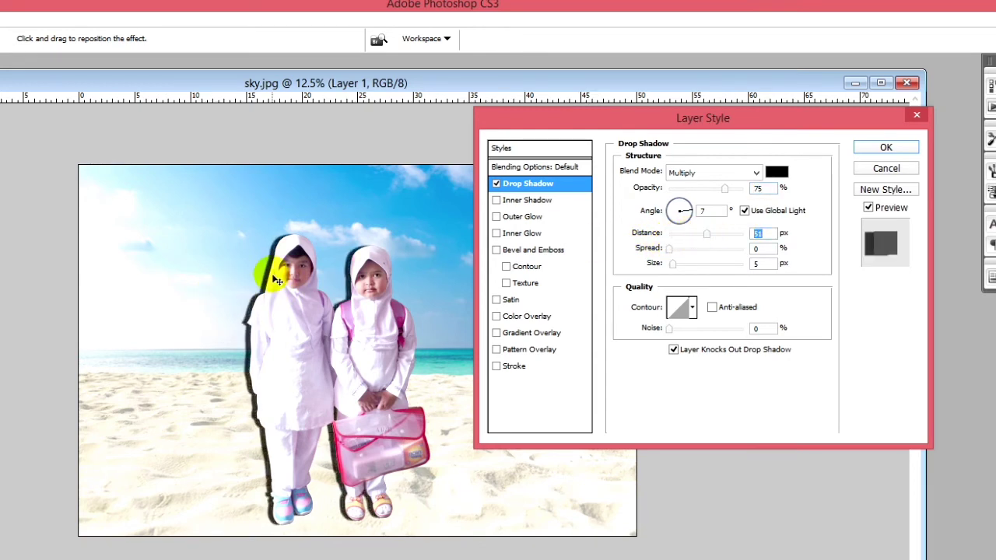
{"action": "mouse_move", "coordinate": [273, 285]}
{"action": "left_mouse_down"}
{"action": "mouse_move", "coordinate": [207, 285]}
{"action": "mouse_move", "coordinate": [224, 274]}
{"action": "left_mouse_up"}
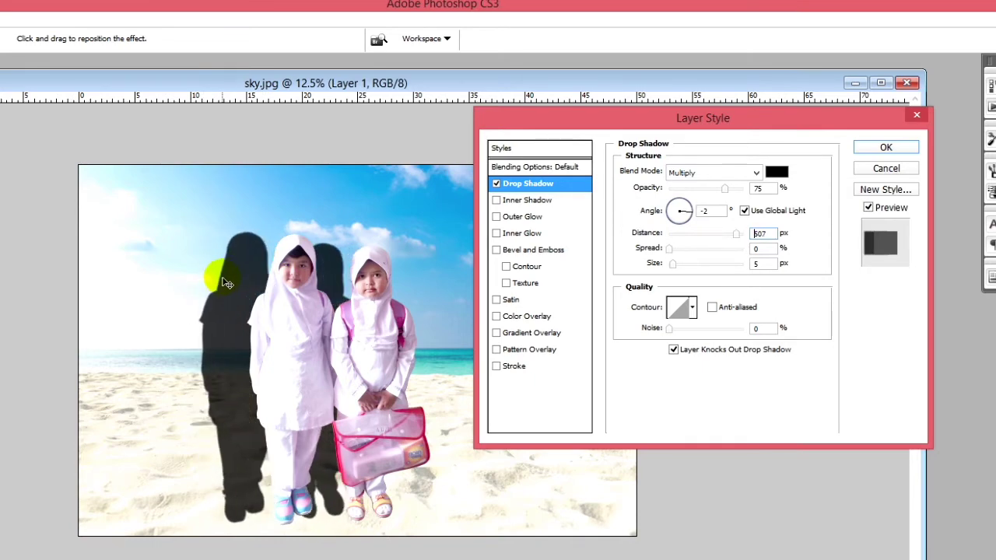
{"action": "left_click", "coordinate": [802, 106]}
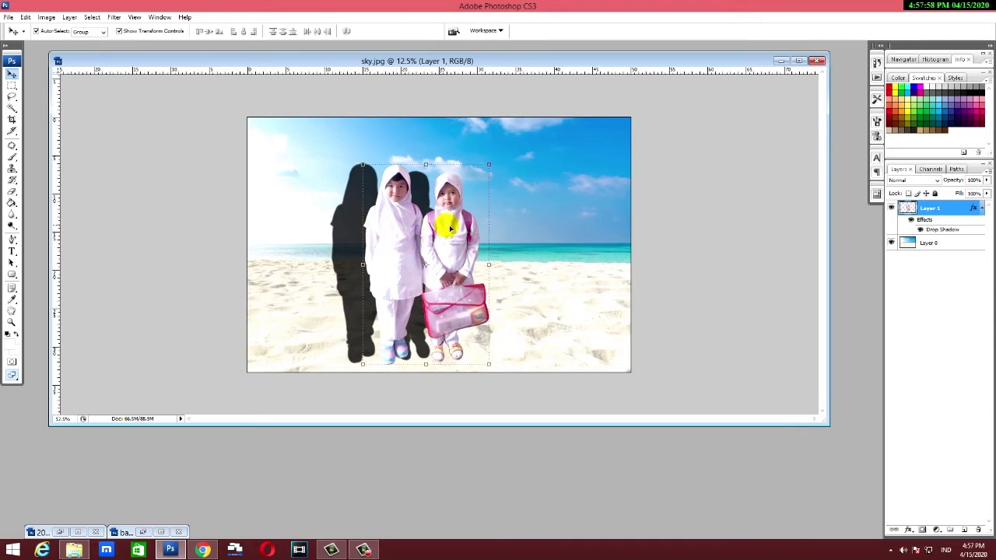
{"action": "left_click_drag", "start_coordinate": [445, 248], "coordinate": [447, 248]}
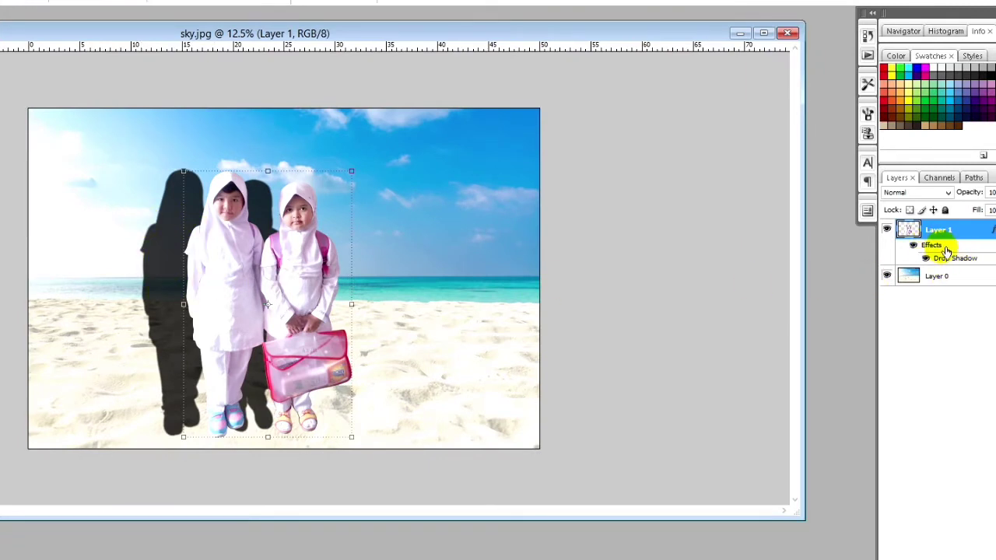
Step: Convert Layer 1's drop shadow effect into its own layer and toggle its visibility to compare
{"action": "right_click", "coordinate": [943, 247]}
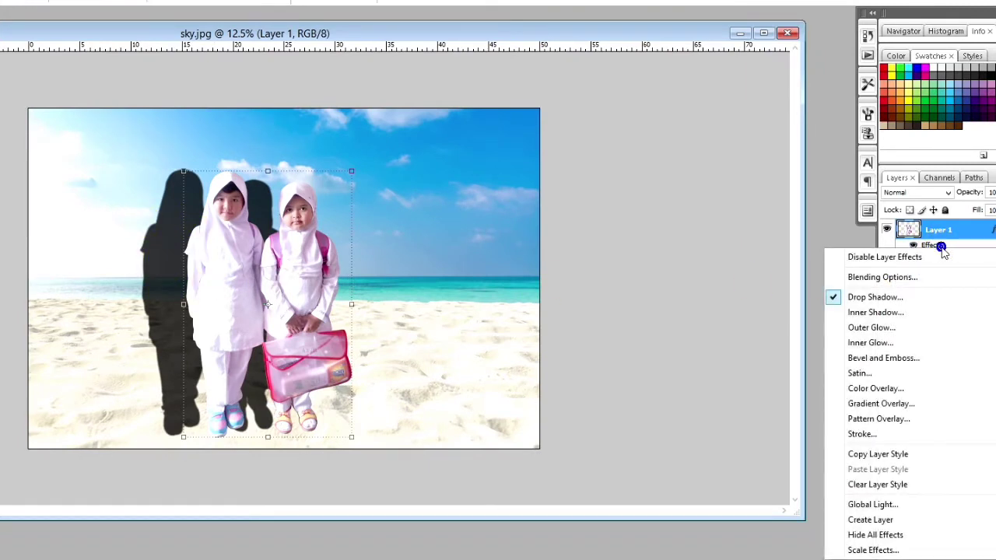
{"action": "left_click", "coordinate": [892, 523]}
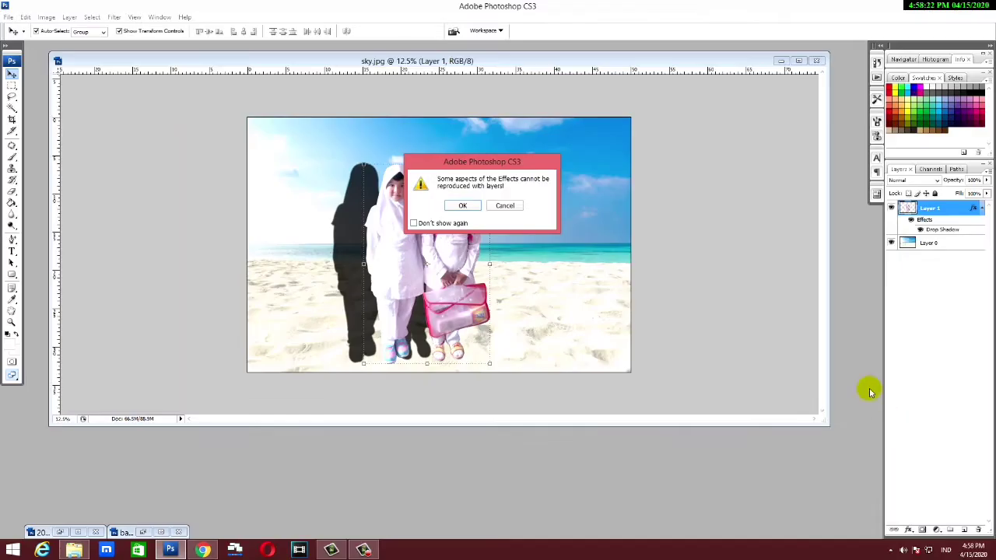
{"action": "left_click", "coordinate": [463, 206]}
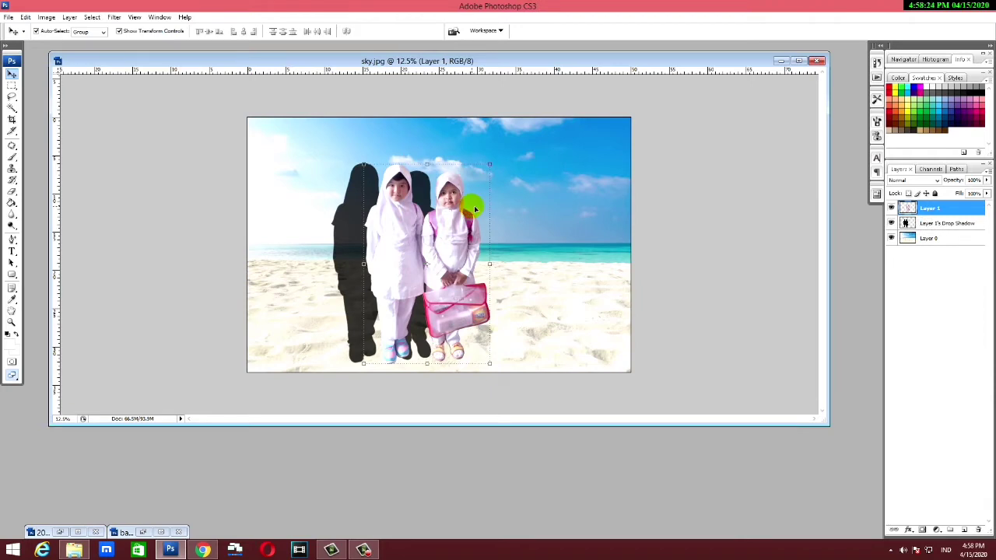
{"action": "left_click", "coordinate": [951, 223]}
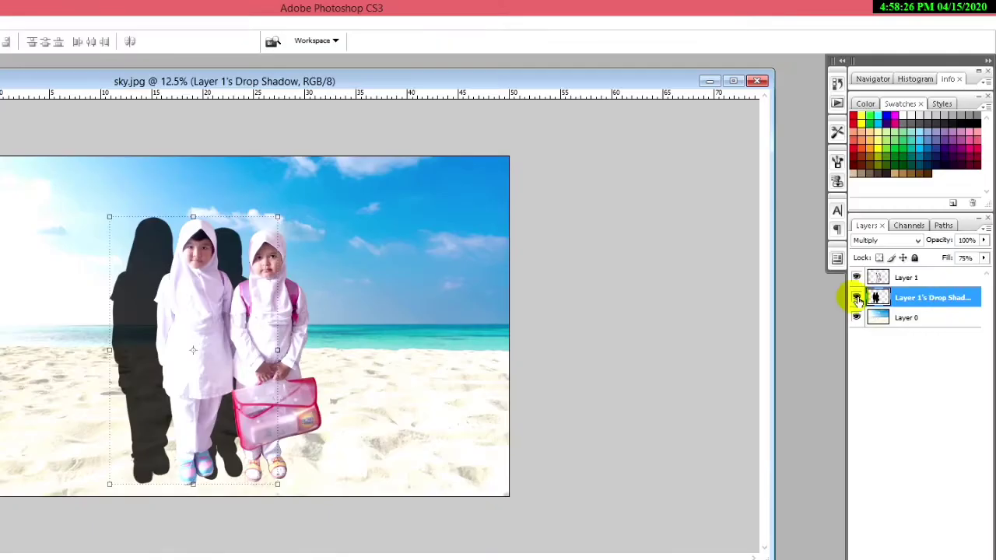
{"action": "left_click", "coordinate": [857, 298]}
{"action": "left_click", "coordinate": [856, 299]}
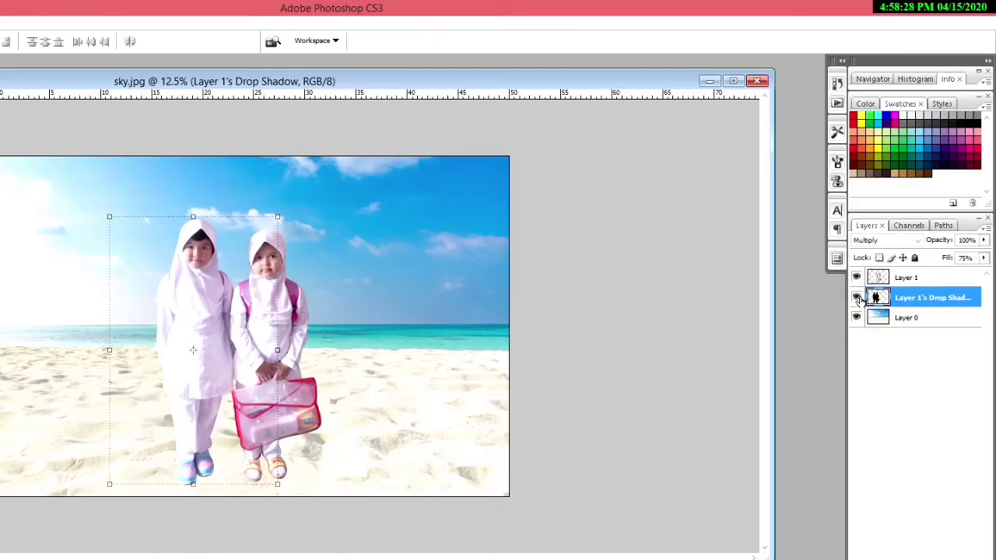
{"action": "left_click", "coordinate": [857, 299]}
{"action": "left_click", "coordinate": [856, 299]}
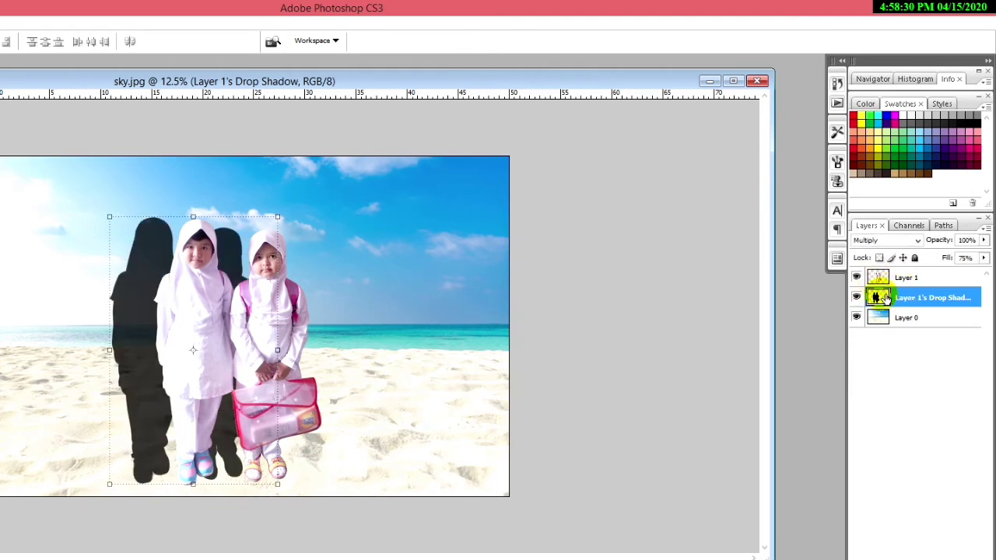
Step: Switch between the girls' layer and the shadow layer, ending on the shadow layer
{"action": "left_click", "coordinate": [906, 279]}
{"action": "left_click", "coordinate": [910, 297]}
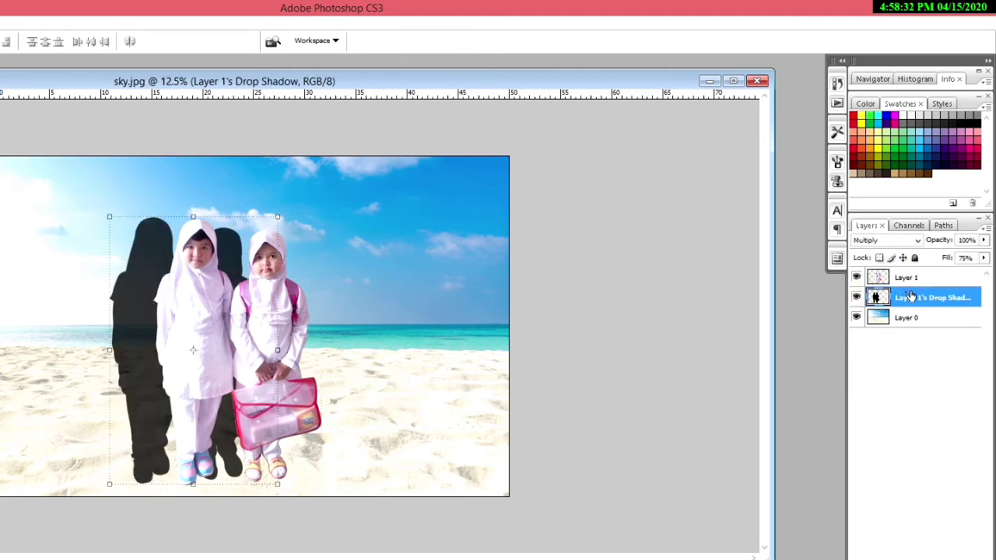
{"action": "left_click", "coordinate": [911, 281]}
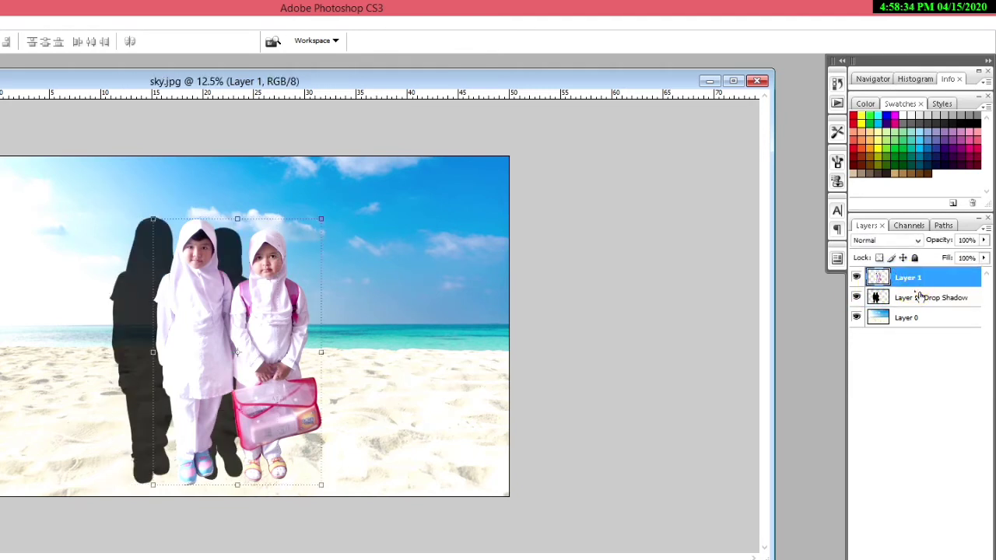
{"action": "left_click", "coordinate": [919, 297]}
{"action": "left_click", "coordinate": [921, 279]}
{"action": "left_click", "coordinate": [921, 298]}
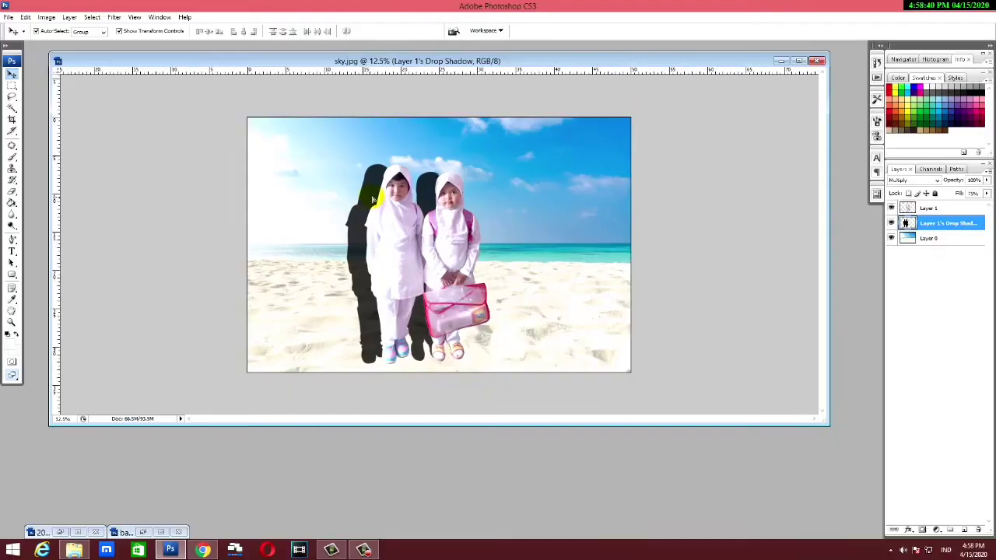
Step: Drag the shadow layer close behind the girls so it peeks out on their left
{"action": "left_click_drag", "start_coordinate": [144, 268], "coordinate": [183, 262]}
{"action": "left_click_drag", "start_coordinate": [386, 198], "coordinate": [381, 198]}
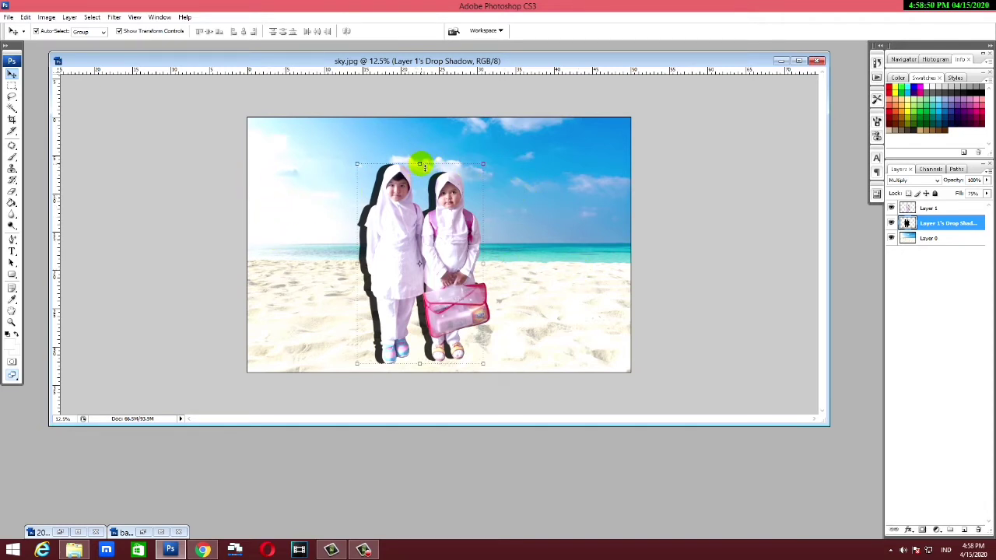
{"action": "left_click", "coordinate": [424, 167]}
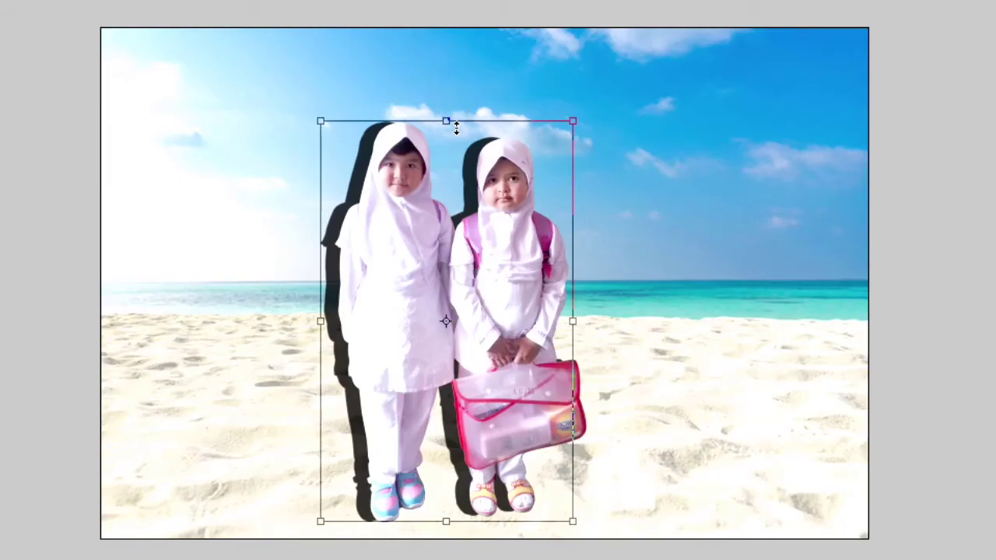
Step: Distort the shadow, dragging its top edge down and right to lay it on the sand
{"action": "right_click", "coordinate": [424, 165]}
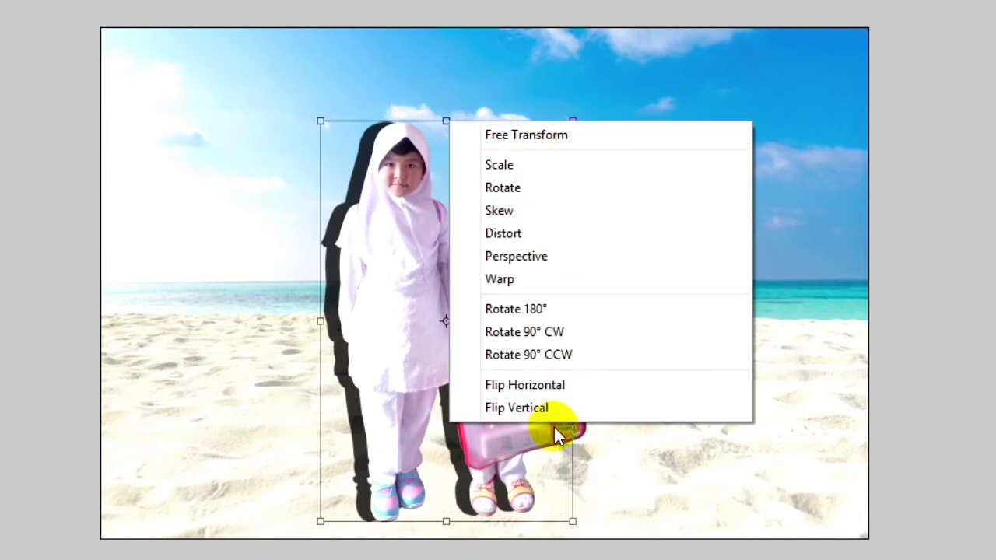
{"action": "left_click", "coordinate": [505, 234]}
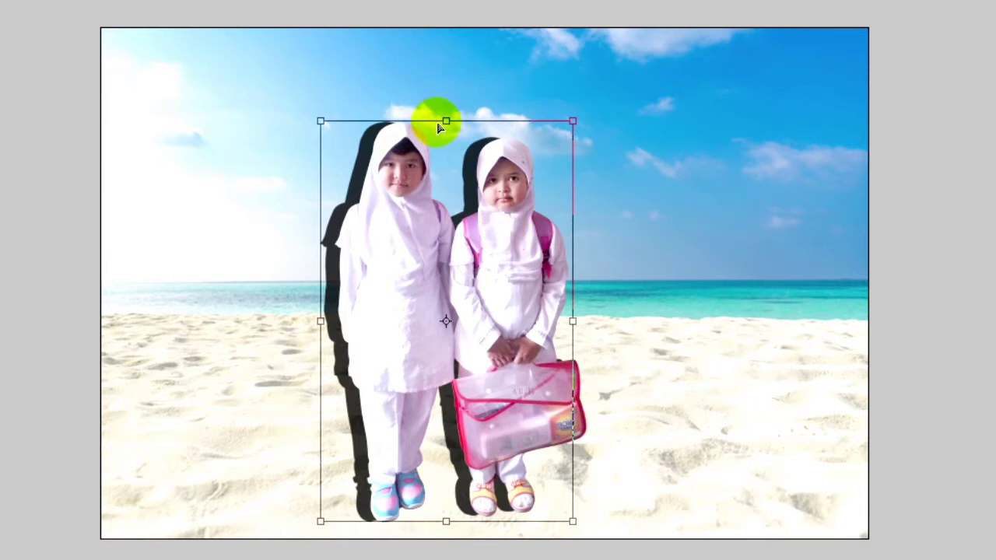
{"action": "left_click_drag", "start_coordinate": [449, 122], "coordinate": [578, 184]}
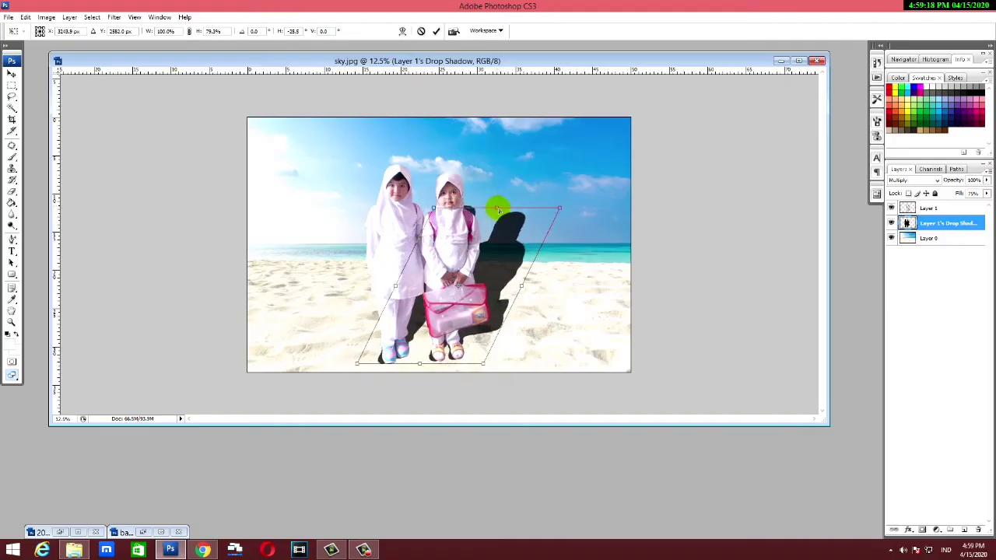
{"action": "mouse_move", "coordinate": [485, 195]}
{"action": "left_mouse_down"}
{"action": "mouse_move", "coordinate": [522, 254]}
{"action": "mouse_move", "coordinate": [561, 285]}
{"action": "left_mouse_up"}
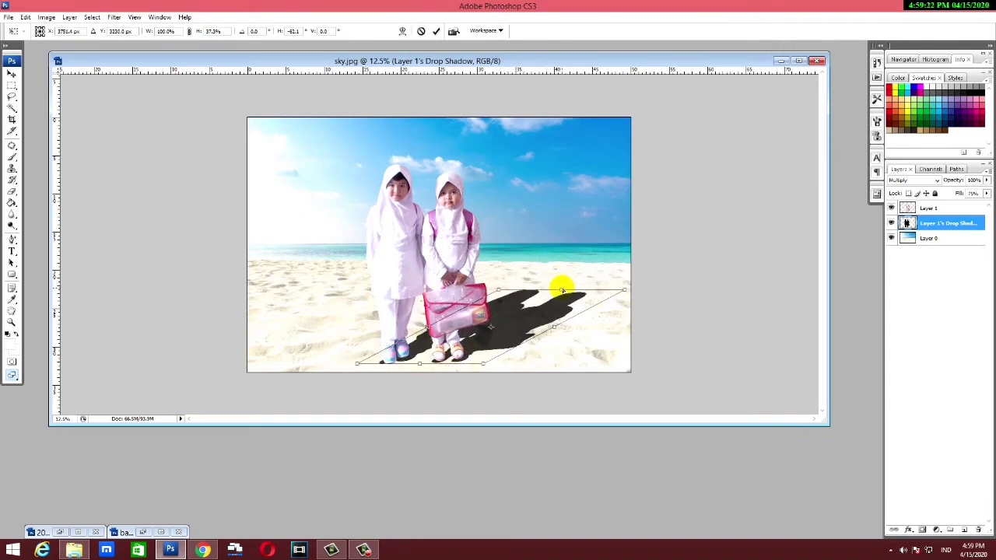
{"action": "left_click_drag", "start_coordinate": [561, 285], "coordinate": [569, 305]}
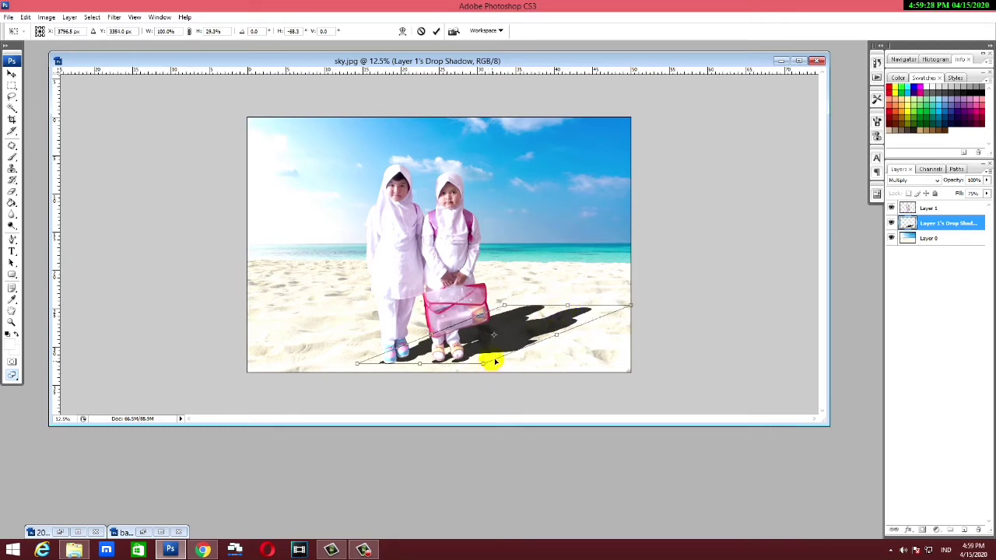
Step: Align the shadow's bottom corners with the girls' feet, lower its far edge, and commit
{"action": "key", "text": "ctrl+plus"}
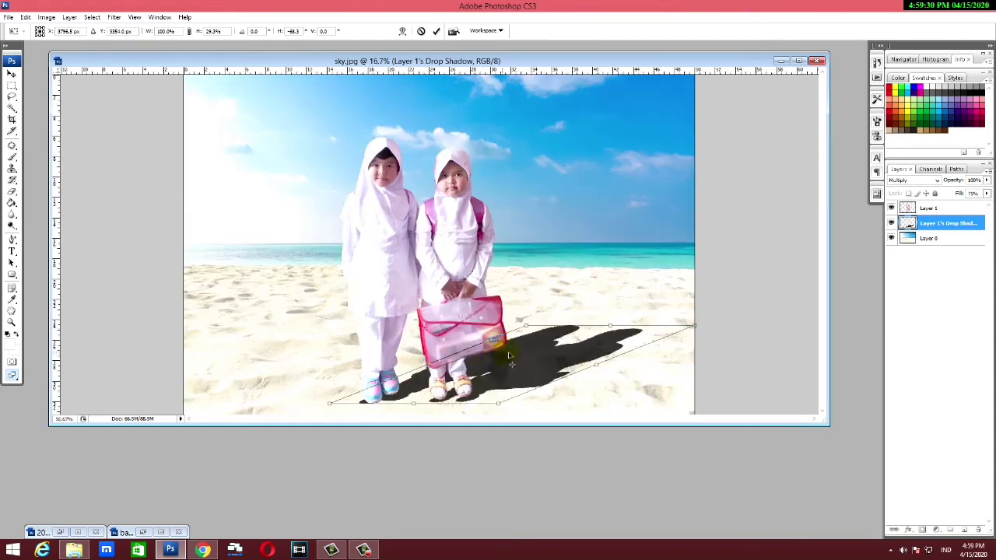
{"action": "key", "text": "ctrl+plus"}
{"action": "scroll", "coordinate": [513, 360], "scroll_direction": "down", "scroll_amount": 2}
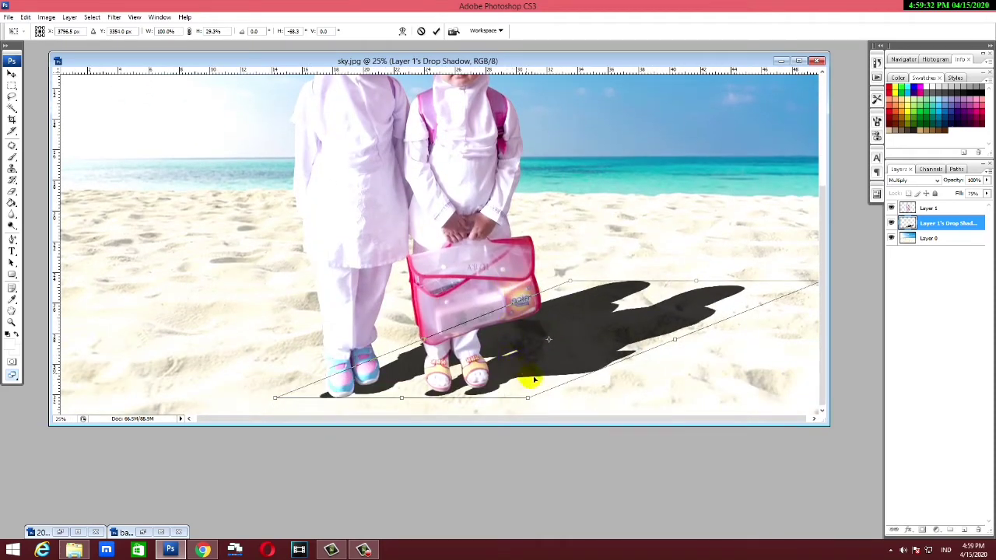
{"action": "left_click", "coordinate": [798, 61]}
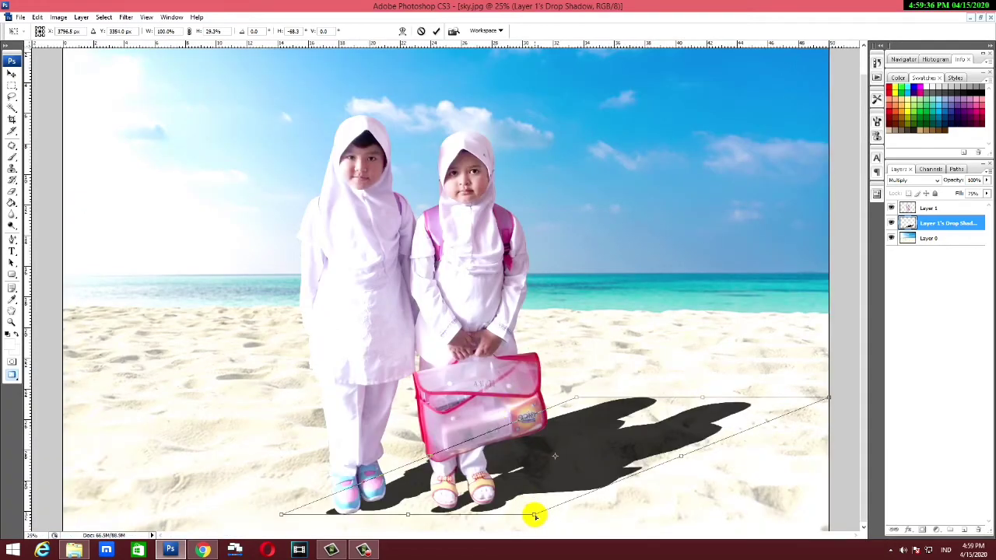
{"action": "left_click_drag", "start_coordinate": [534, 514], "coordinate": [533, 510]}
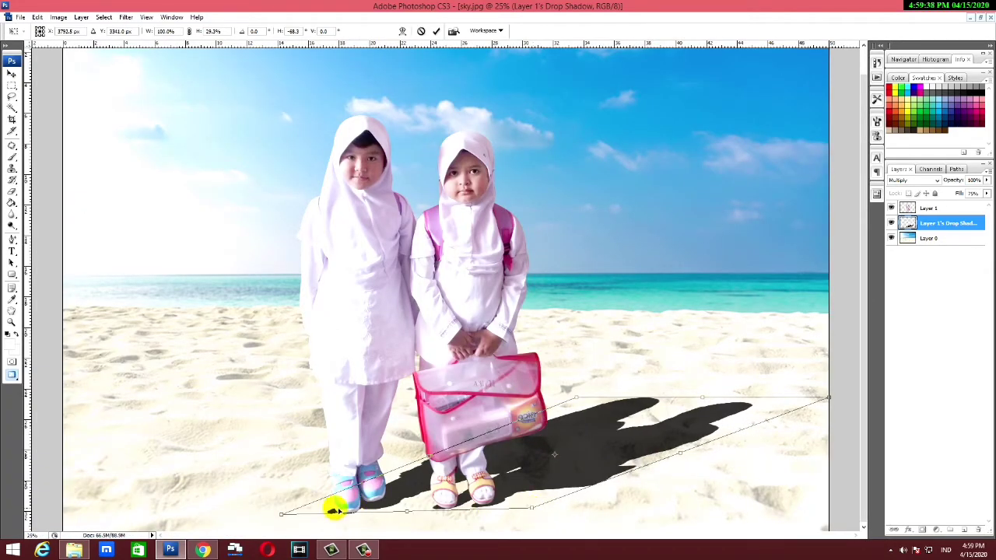
{"action": "left_click_drag", "start_coordinate": [283, 514], "coordinate": [287, 506]}
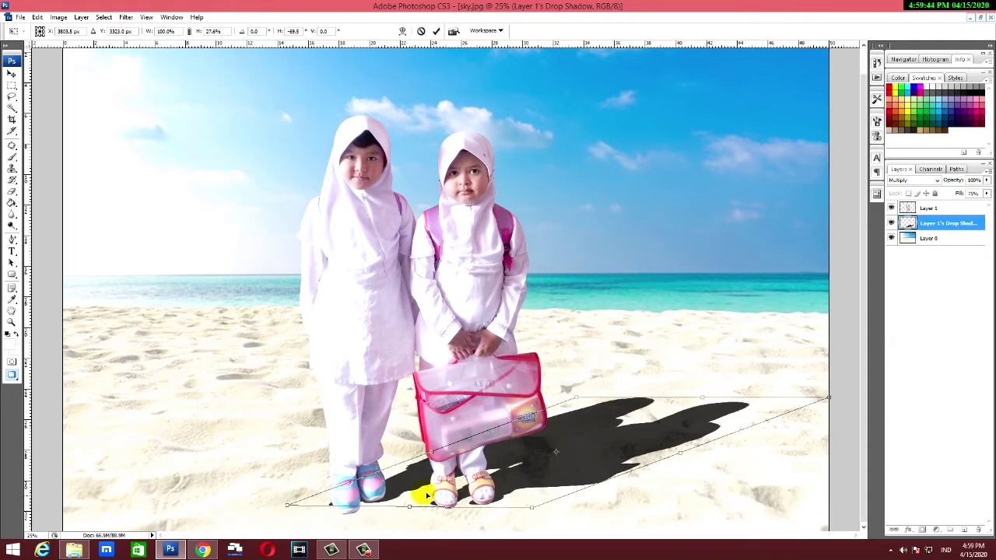
{"action": "left_click_drag", "start_coordinate": [704, 397], "coordinate": [709, 407]}
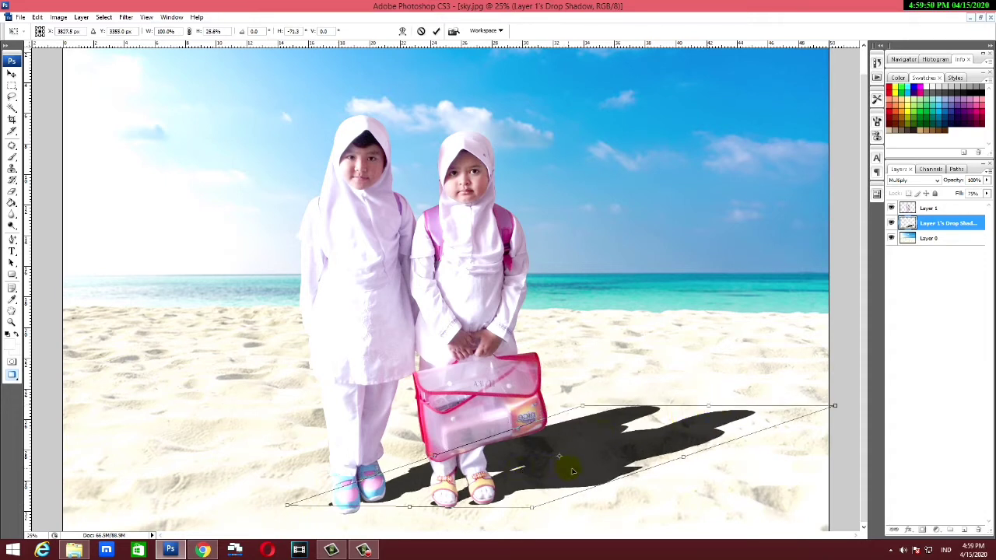
{"action": "left_click", "coordinate": [438, 32]}
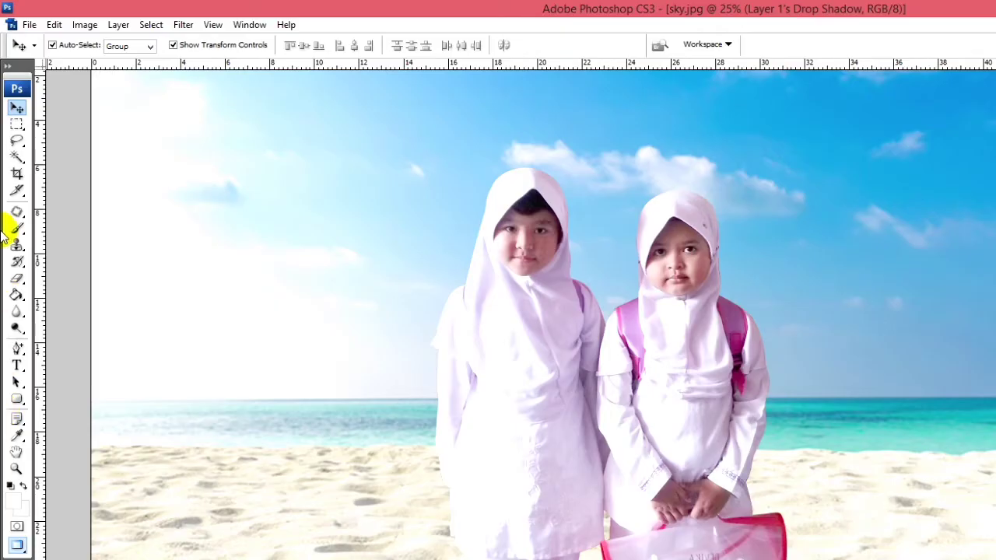
Step: Erase the shadow around the girls' feet with a soft 0%-hardness Eraser
{"action": "left_click", "coordinate": [18, 279]}
{"action": "left_click", "coordinate": [54, 280]}
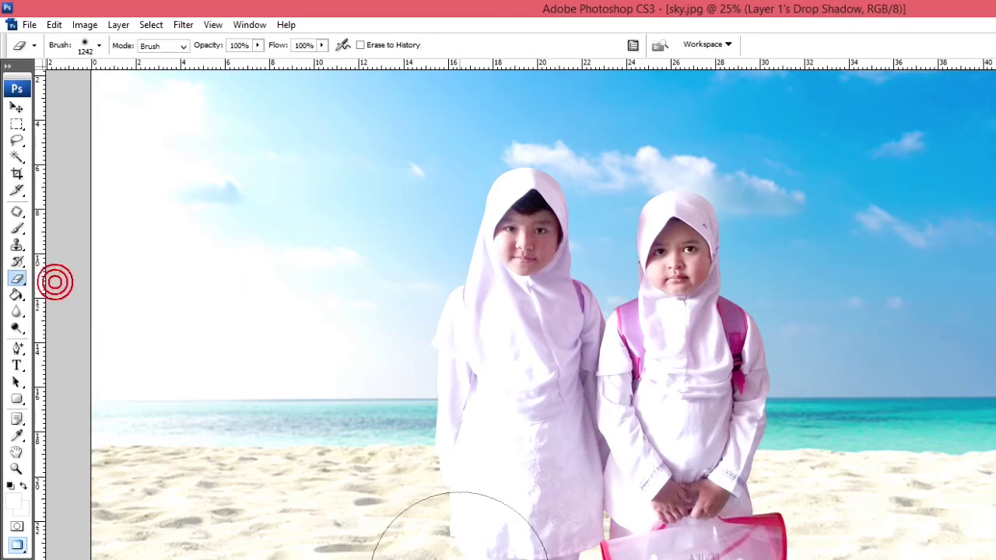
{"action": "right_click", "coordinate": [314, 397]}
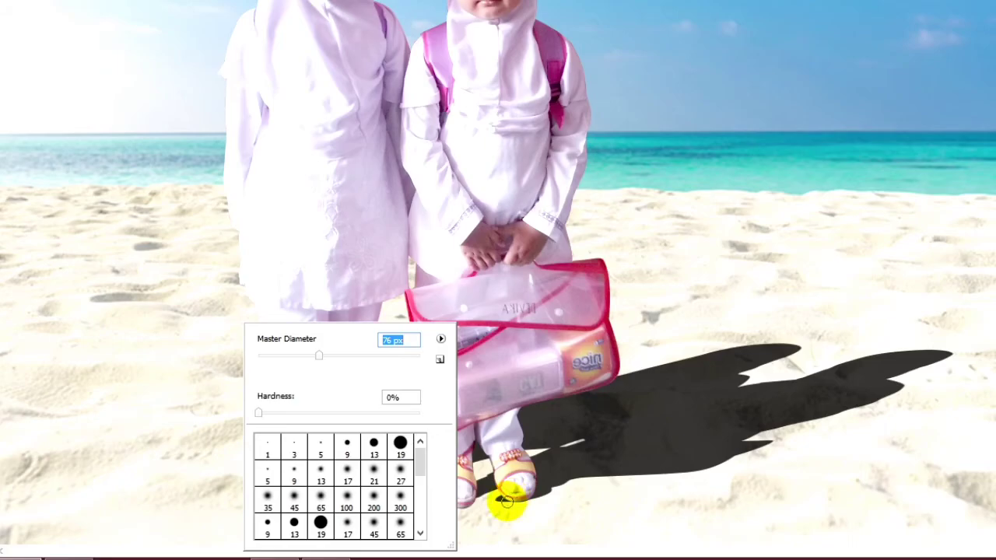
{"action": "left_click", "coordinate": [484, 498]}
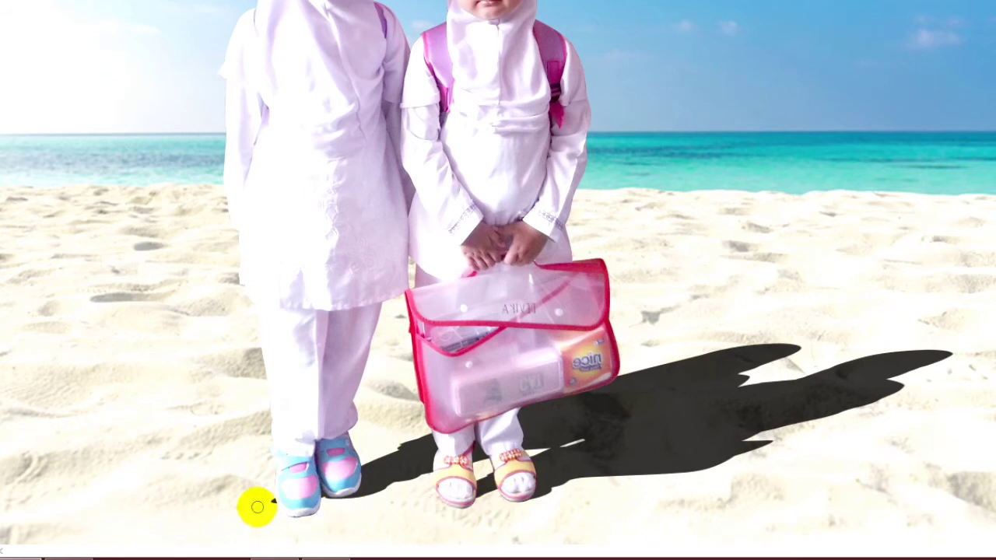
{"action": "left_click", "coordinate": [330, 505]}
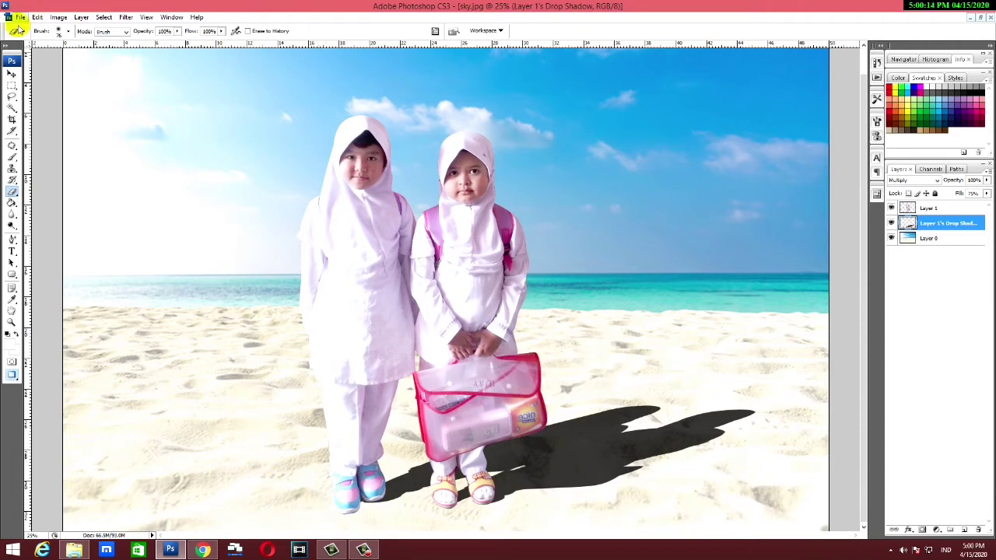
{"action": "left_click", "coordinate": [12, 74]}
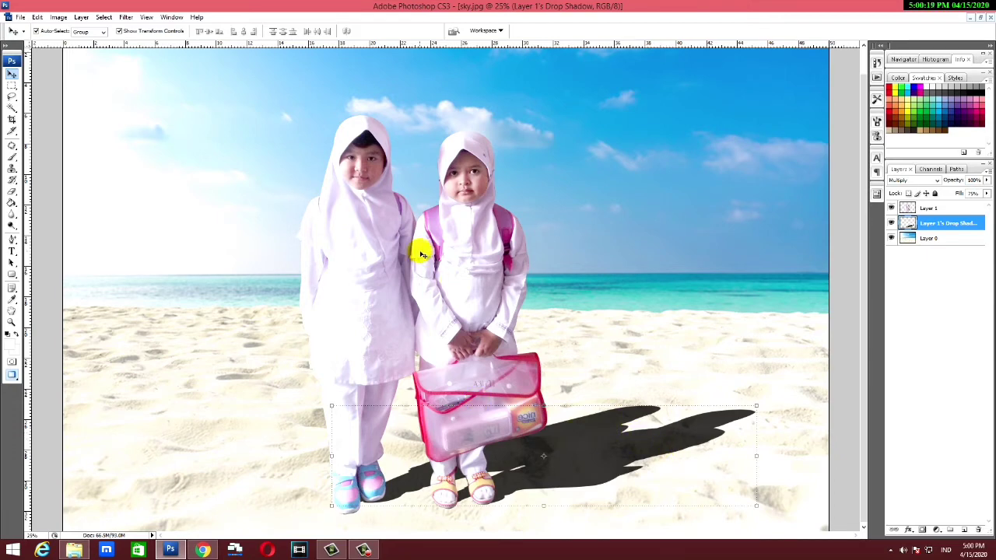
Step: Zoom out to the whole image and float sky.jpg in its own window
{"action": "key", "text": "ctrl+minus"}
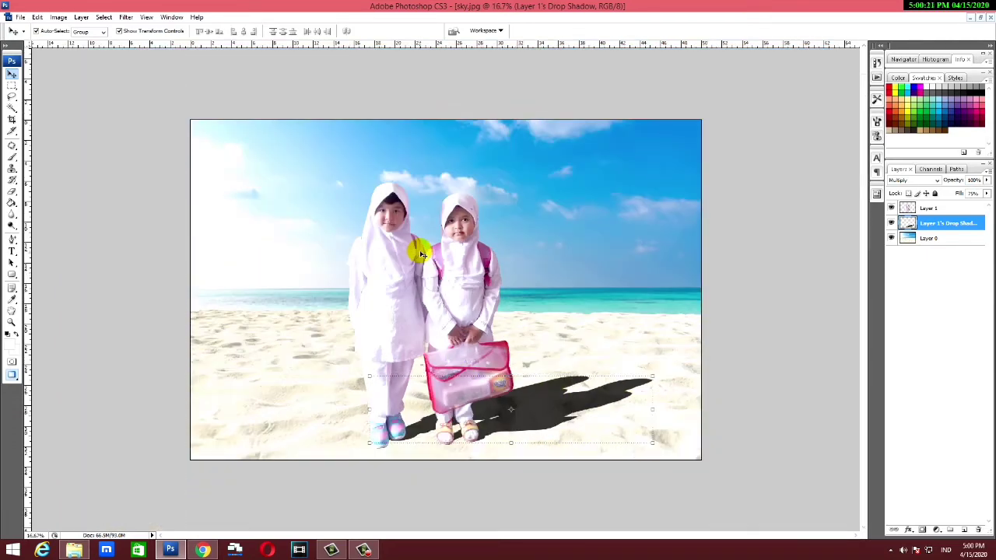
{"action": "key", "text": "ctrl+plus"}
{"action": "key", "text": "ctrl+minus"}
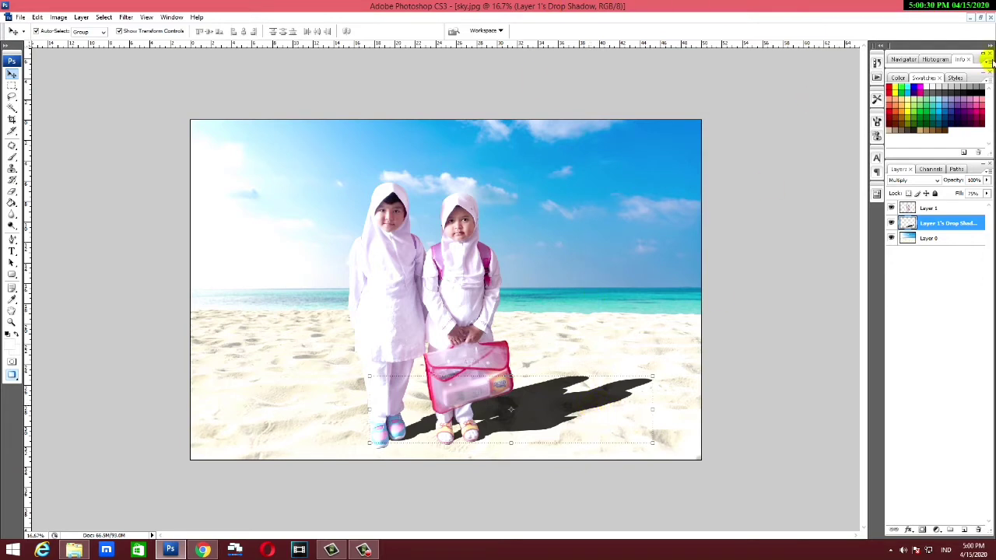
{"action": "left_click", "coordinate": [980, 17]}
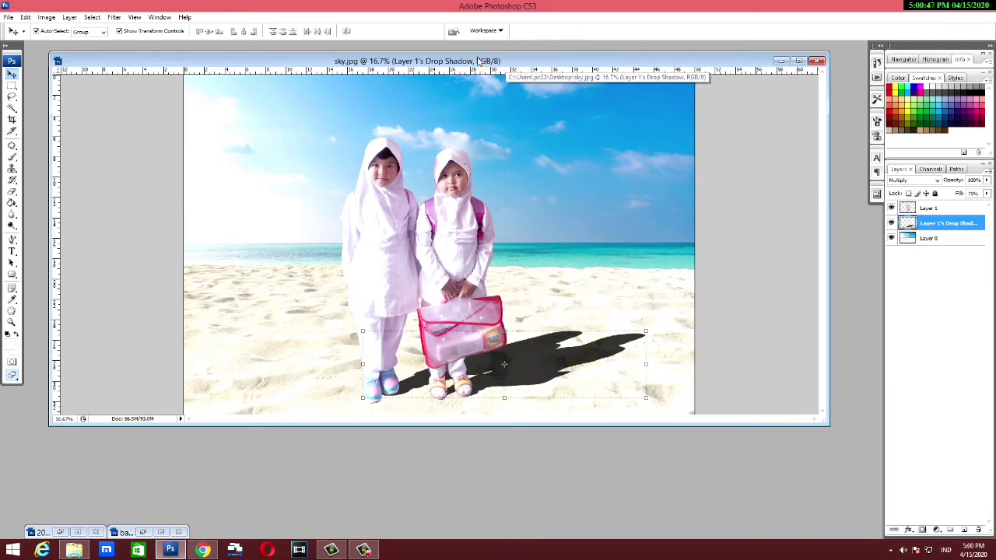
Step: Duplicate the sky.jpg image as a new document named sky copy
{"action": "left_click_drag", "start_coordinate": [478, 61], "coordinate": [438, 60]}
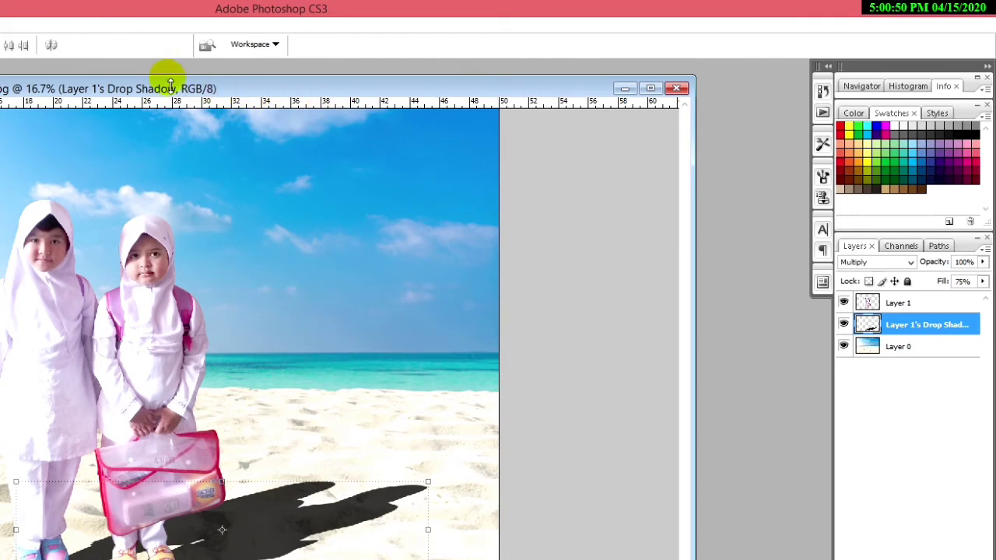
{"action": "right_click", "coordinate": [165, 84]}
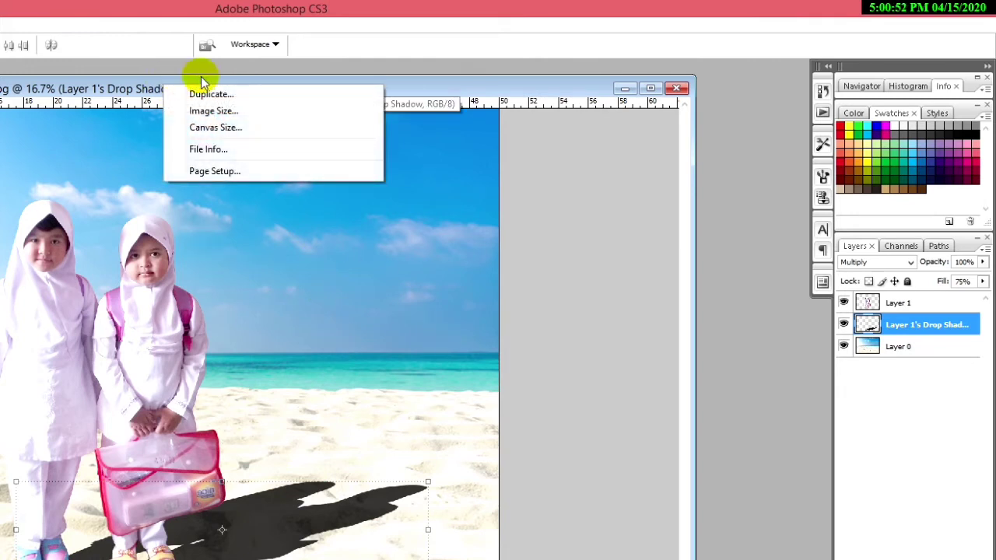
{"action": "left_click", "coordinate": [227, 95]}
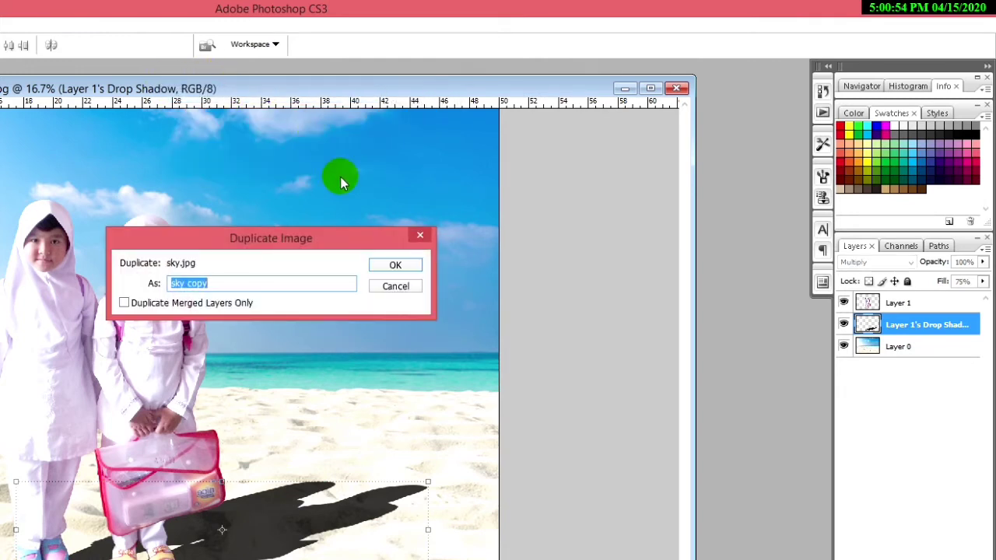
{"action": "left_click", "coordinate": [406, 266]}
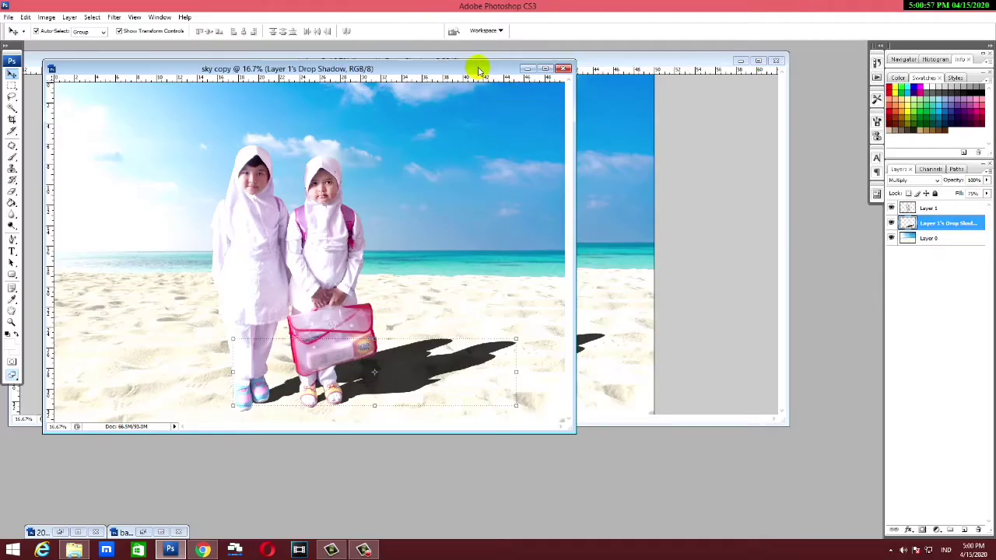
Step: Delete Layer 1 and the drop-shadow layer from sky copy, leaving only the beach
{"action": "left_click_drag", "start_coordinate": [473, 67], "coordinate": [632, 141]}
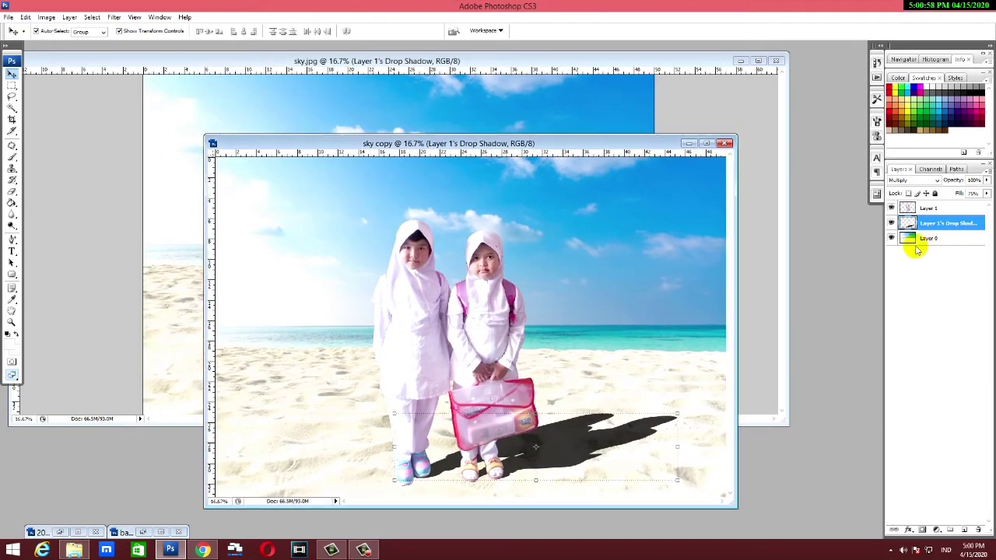
{"action": "mouse_move", "coordinate": [907, 223]}
{"action": "left_mouse_down"}
{"action": "mouse_move", "coordinate": [389, 115]}
{"action": "mouse_move", "coordinate": [380, 61]}
{"action": "left_mouse_up"}
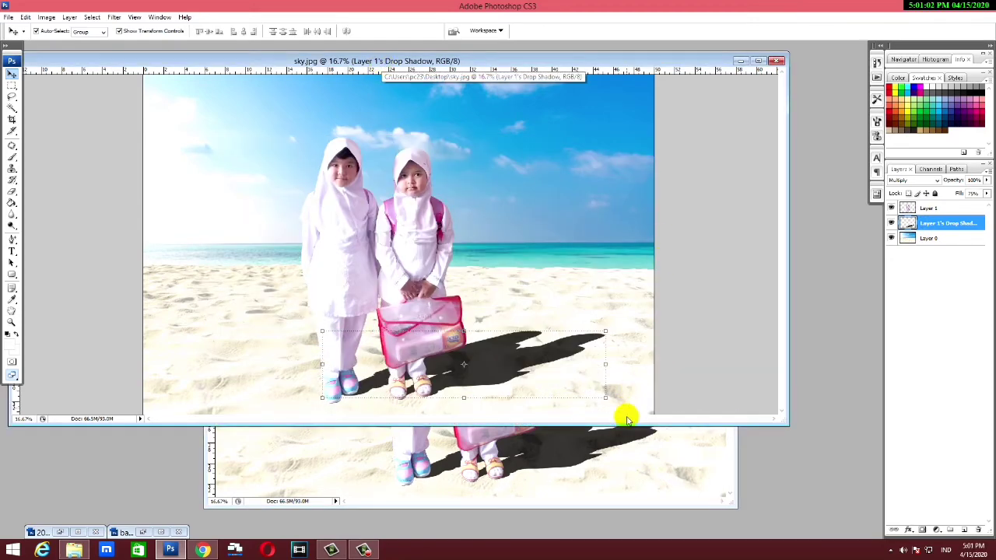
{"action": "left_click", "coordinate": [647, 460]}
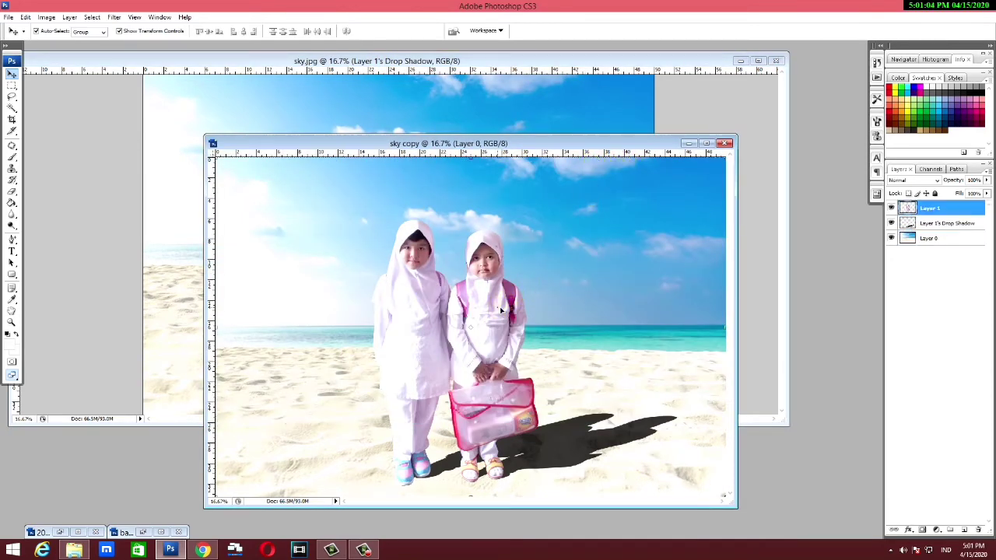
{"action": "key", "text": "Delete"}
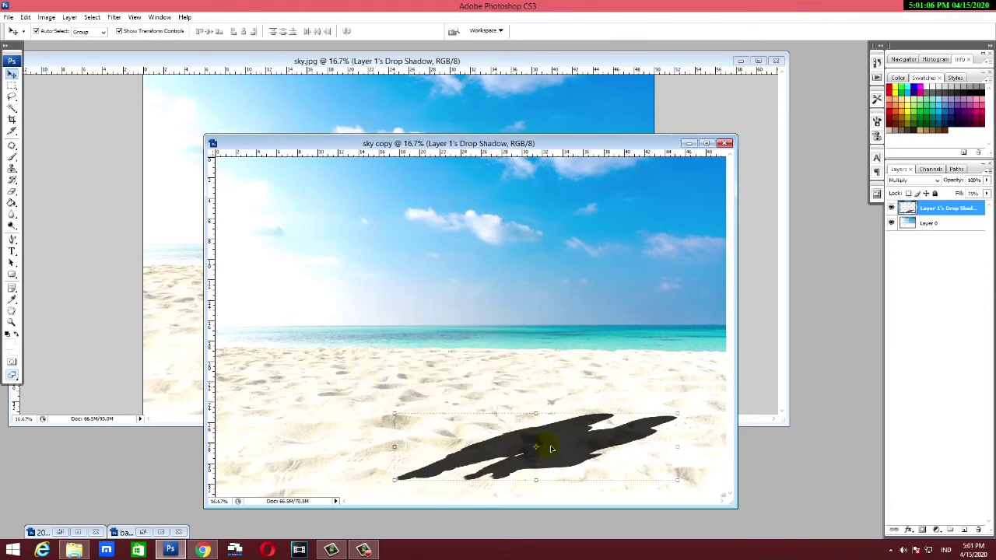
{"action": "key", "text": "Delete"}
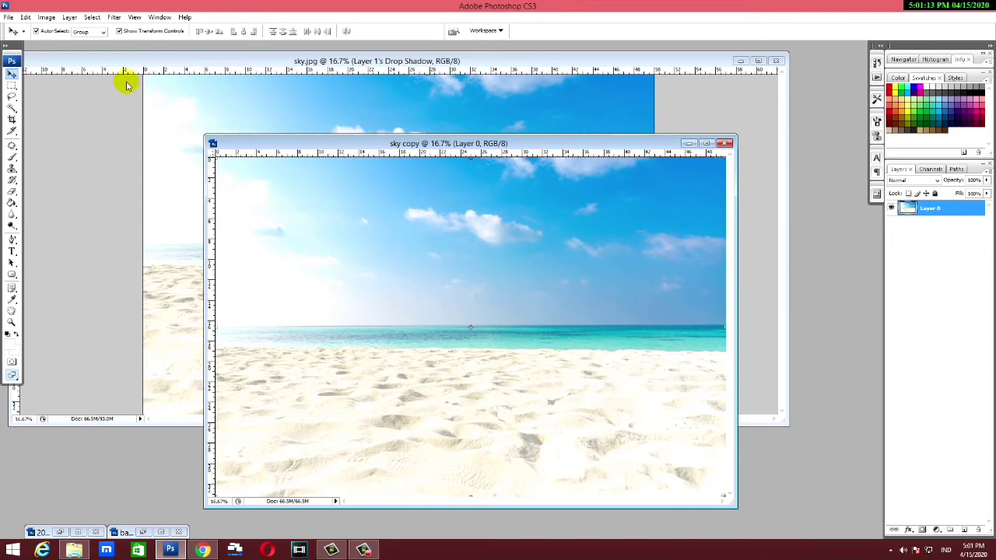
Step: Desaturate sky copy and add a Curves adjustment layer bent down-right for high contrast
{"action": "left_click", "coordinate": [49, 18]}
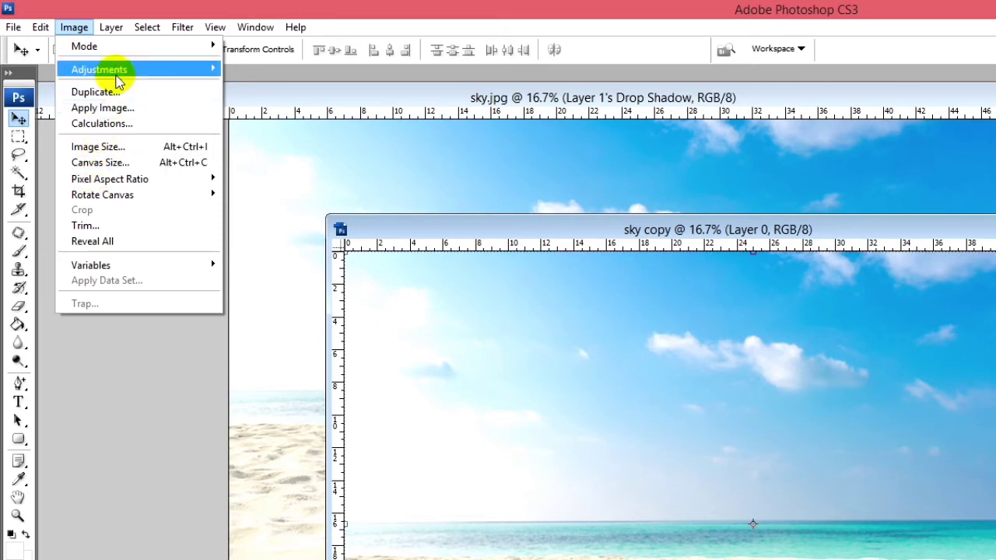
{"action": "mouse_move", "coordinate": [99, 70]}
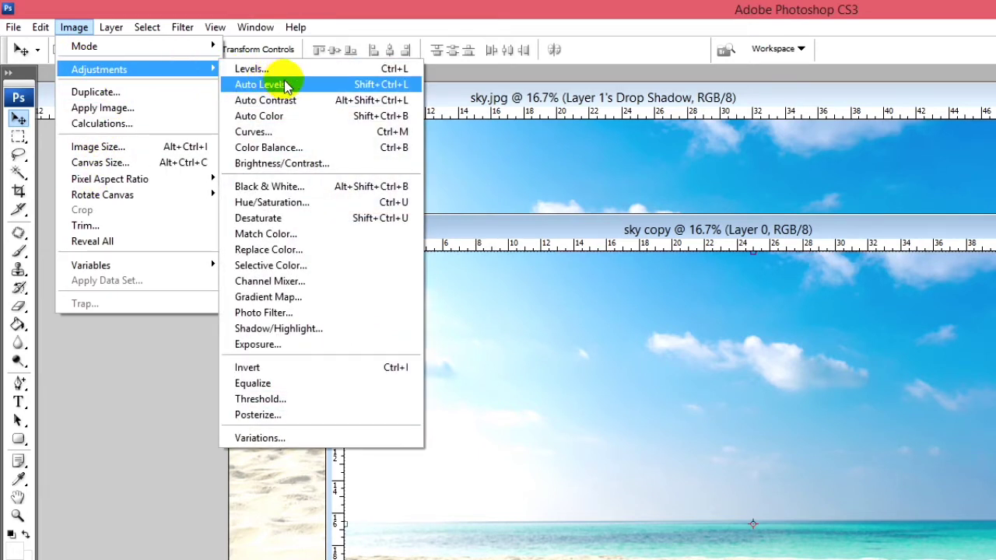
{"action": "left_click", "coordinate": [354, 227]}
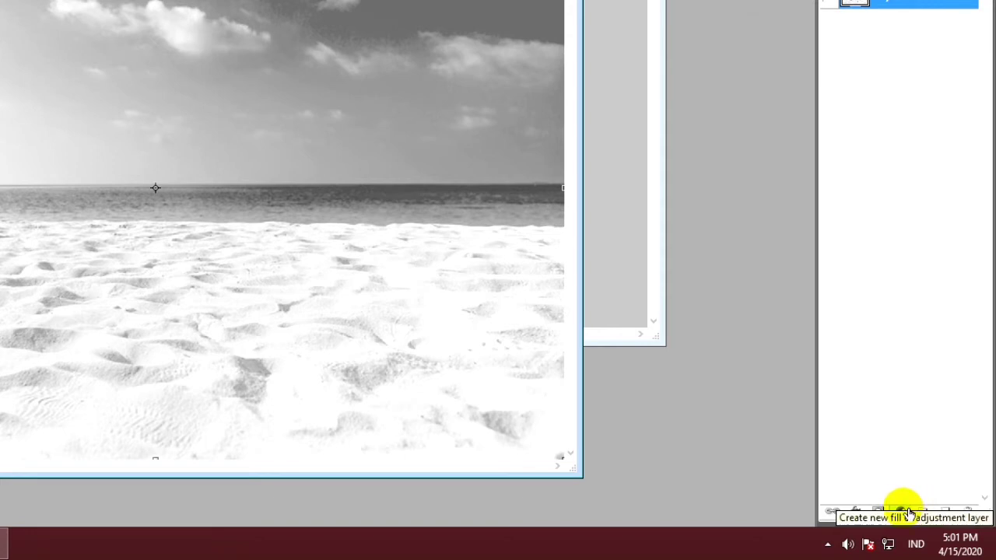
{"action": "left_click", "coordinate": [904, 513]}
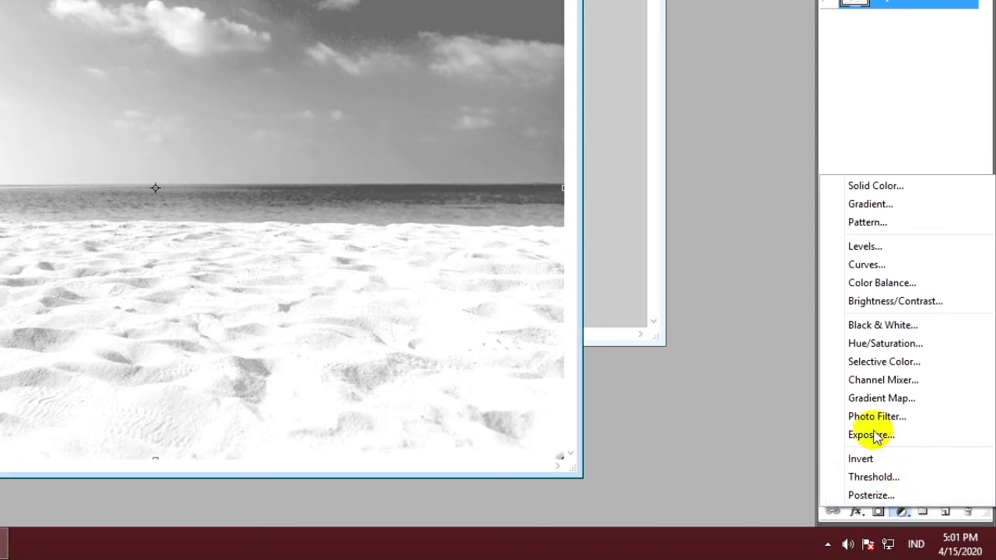
{"action": "left_click", "coordinate": [879, 266]}
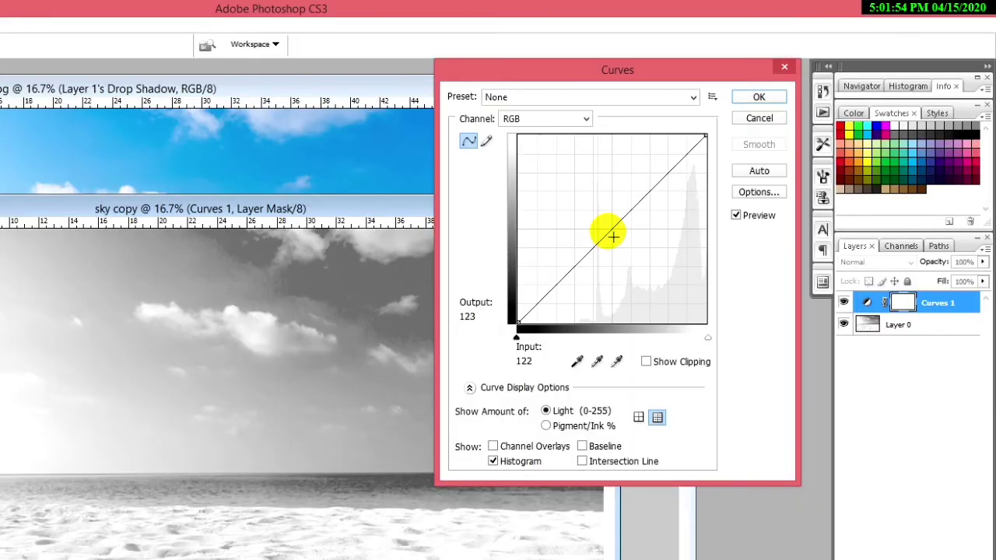
{"action": "mouse_move", "coordinate": [613, 237]}
{"action": "left_mouse_down"}
{"action": "mouse_move", "coordinate": [670, 282]}
{"action": "mouse_move", "coordinate": [678, 257]}
{"action": "mouse_move", "coordinate": [668, 273]}
{"action": "left_mouse_up"}
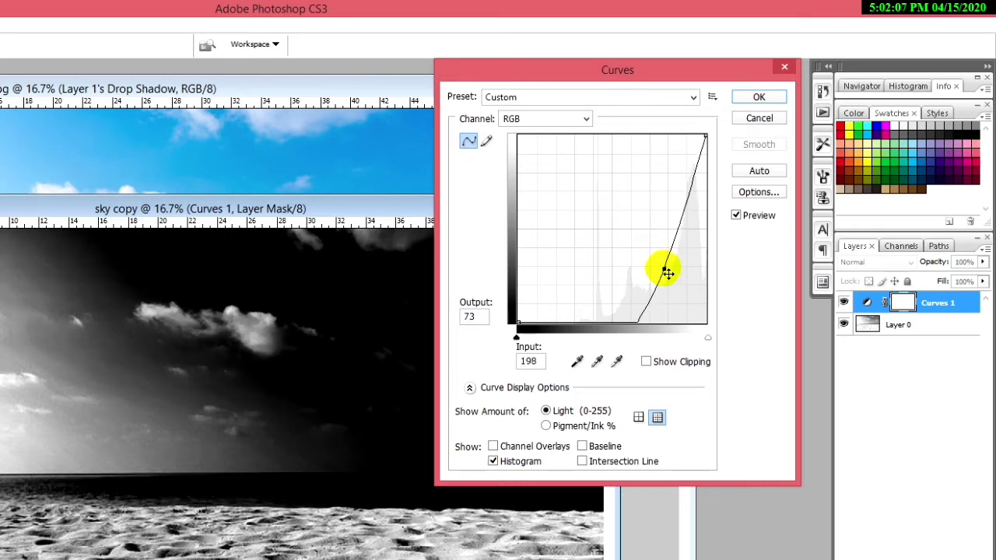
{"action": "left_click_drag", "start_coordinate": [669, 272], "coordinate": [670, 267]}
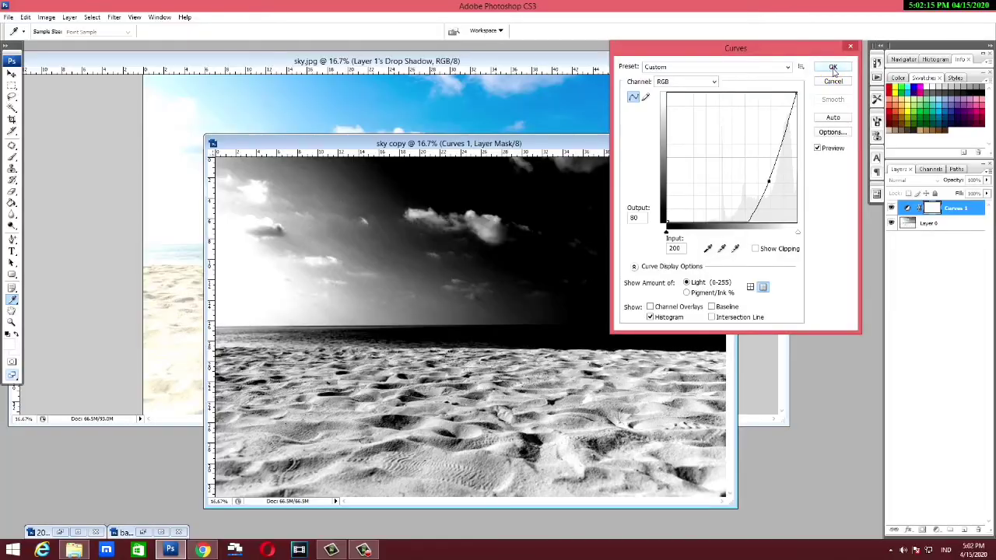
{"action": "left_click", "coordinate": [832, 68]}
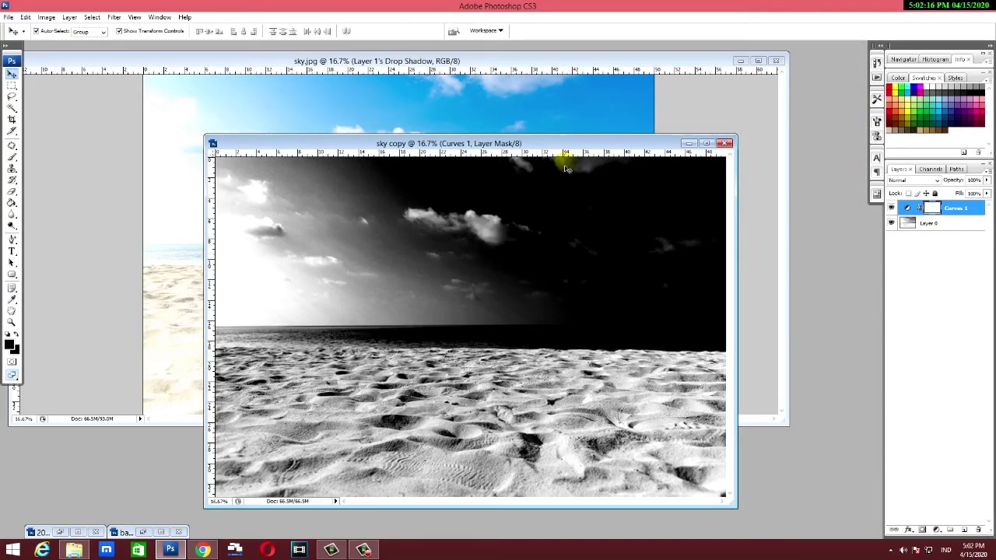
Step: Save sky copy to the Desktop as bayangan tekstur in Photoshop format with maximum compatibility
{"action": "mouse_move", "coordinate": [565, 146]}
{"action": "left_mouse_down"}
{"action": "mouse_move", "coordinate": [518, 133]}
{"action": "mouse_move", "coordinate": [634, 155]}
{"action": "left_mouse_up"}
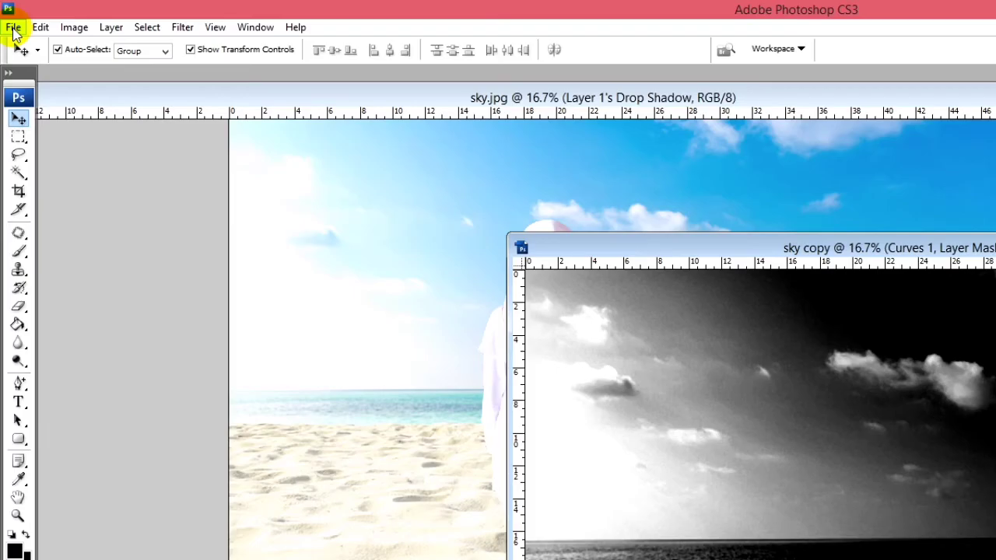
{"action": "left_click", "coordinate": [8, 16]}
{"action": "left_click", "coordinate": [50, 232]}
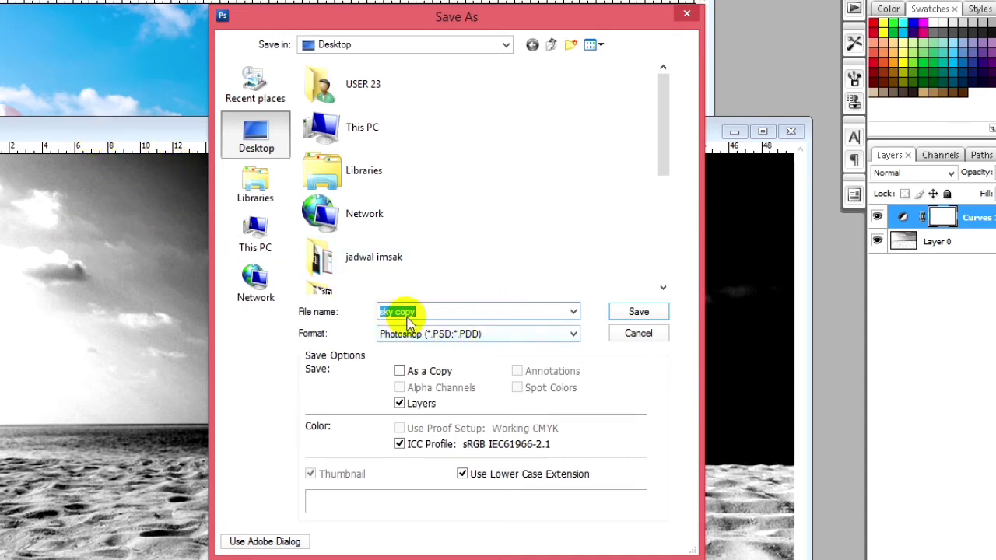
{"action": "left_click", "coordinate": [483, 341]}
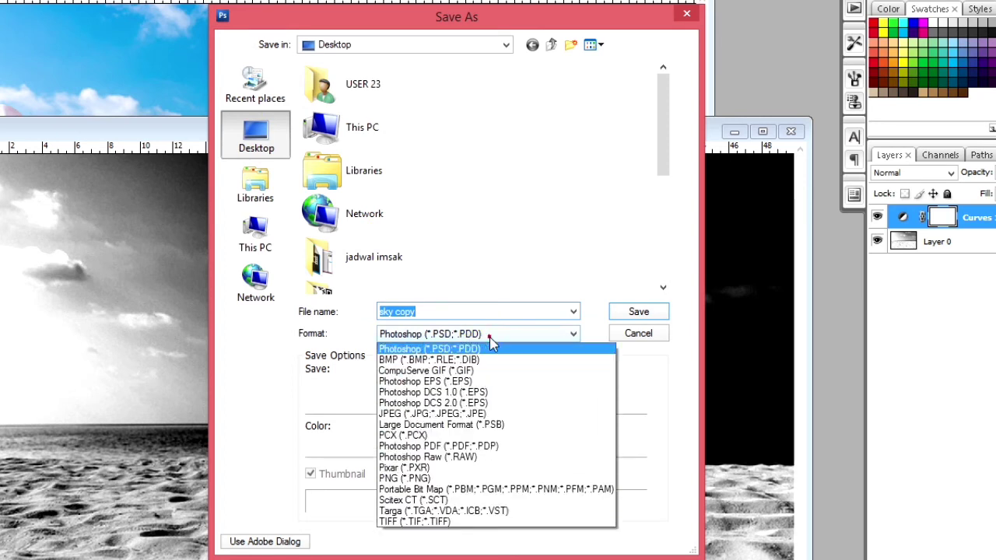
{"action": "left_click", "coordinate": [501, 336]}
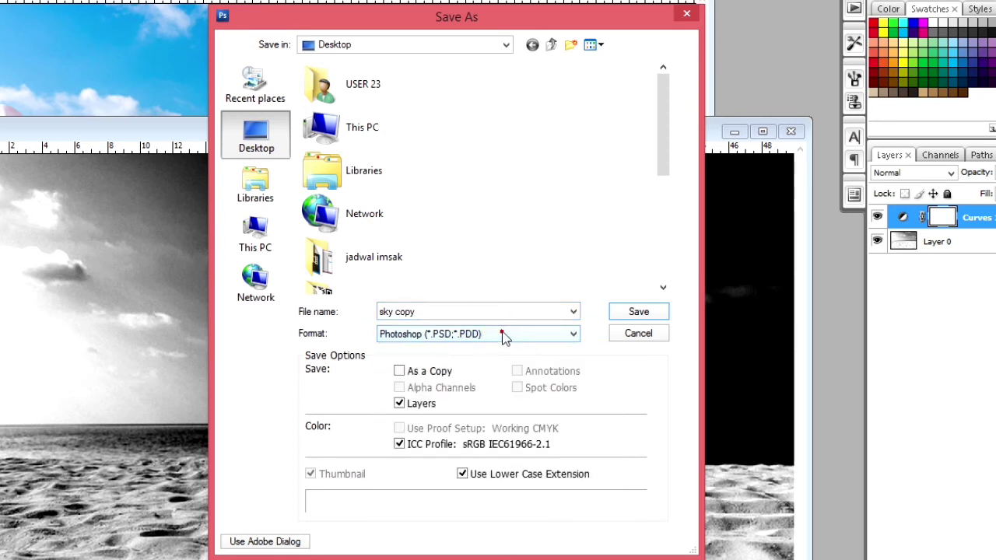
{"action": "double_click", "coordinate": [456, 311]}
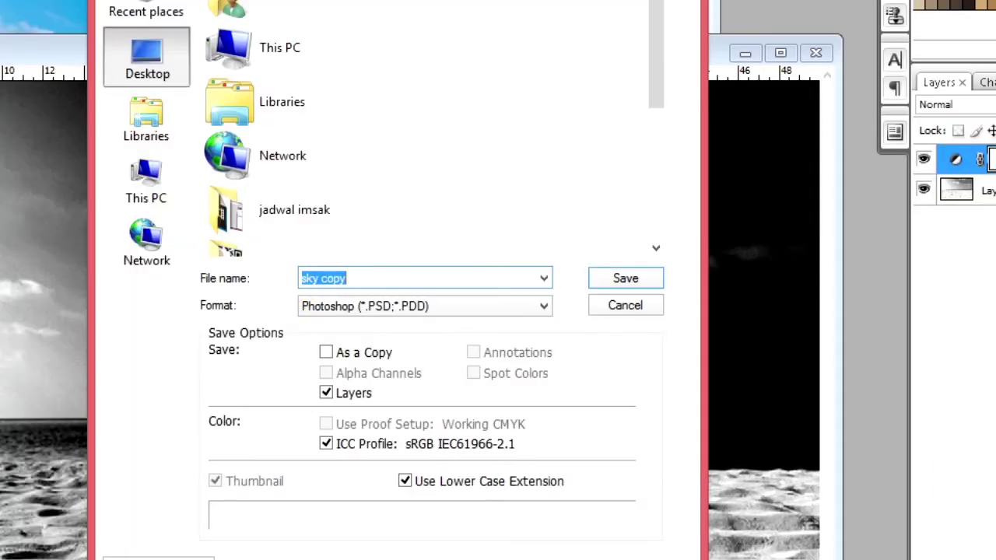
{"action": "type", "text": "bayang"}
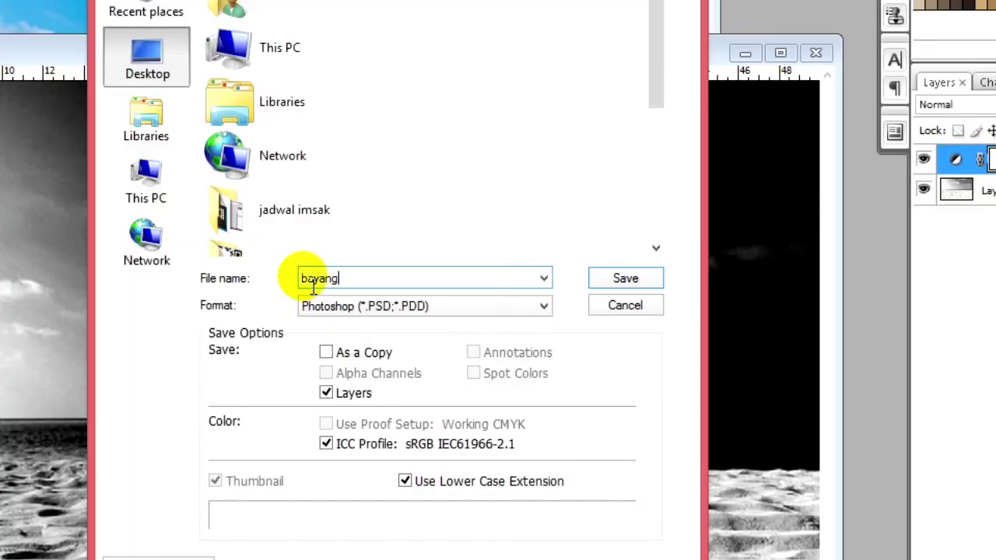
{"action": "type", "text": "an tek"}
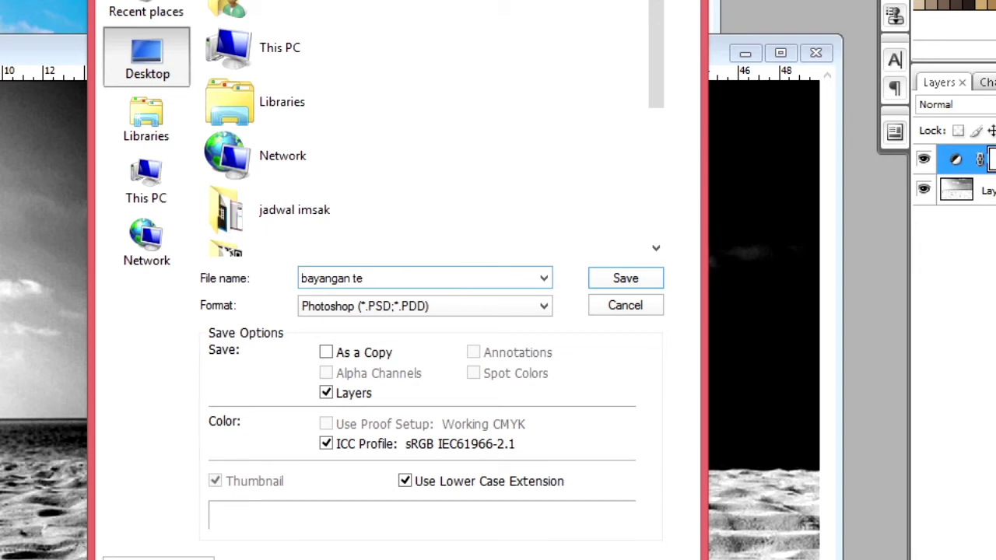
{"action": "type", "text": "sture"}
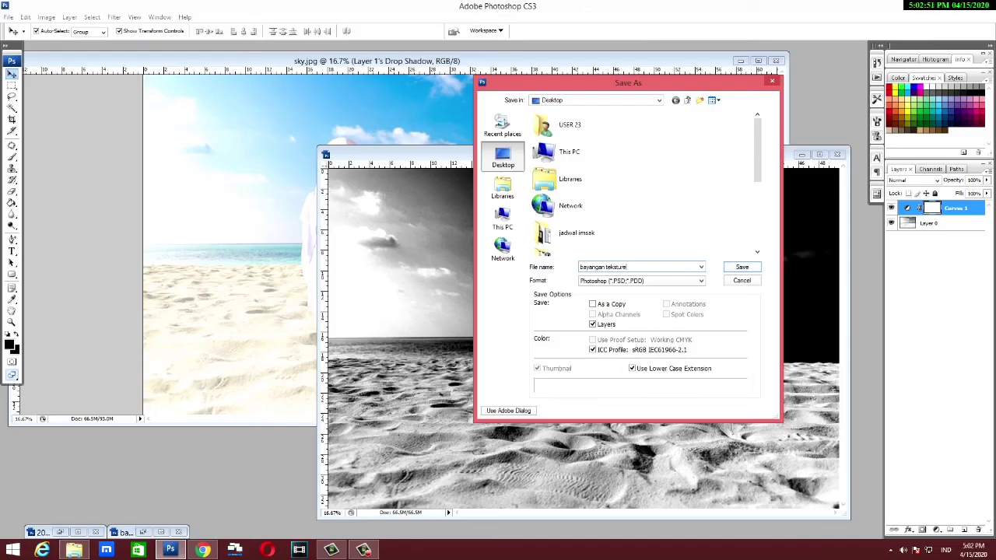
{"action": "left_click", "coordinate": [744, 270]}
{"action": "left_click", "coordinate": [611, 185]}
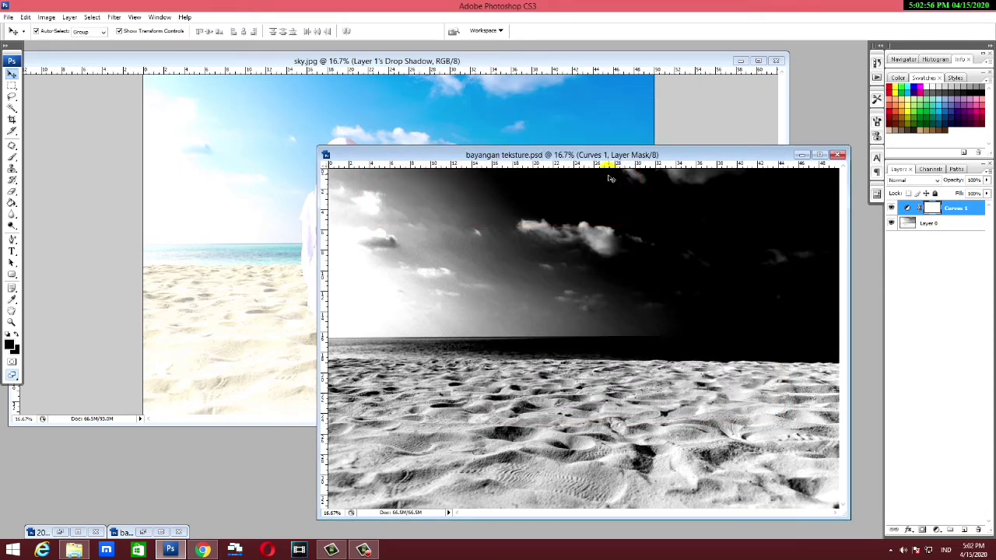
Step: Close bayangan tekstur.psd and enlarge the sky.jpg document window
{"action": "left_click", "coordinate": [838, 155]}
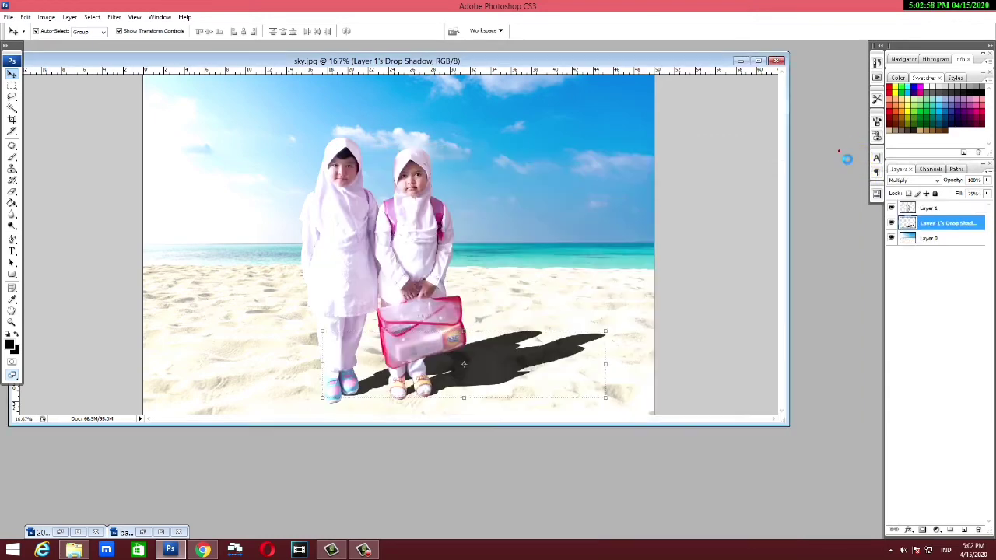
{"action": "mouse_move", "coordinate": [397, 61]}
{"action": "left_mouse_down"}
{"action": "mouse_move", "coordinate": [397, 78]}
{"action": "mouse_move", "coordinate": [400, 65]}
{"action": "left_mouse_up"}
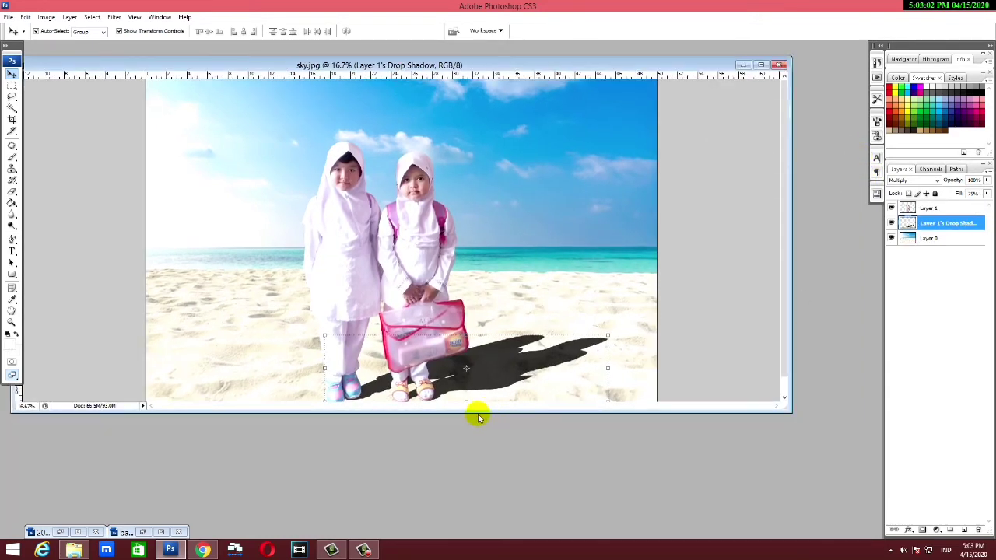
{"action": "left_click_drag", "start_coordinate": [480, 415], "coordinate": [490, 501]}
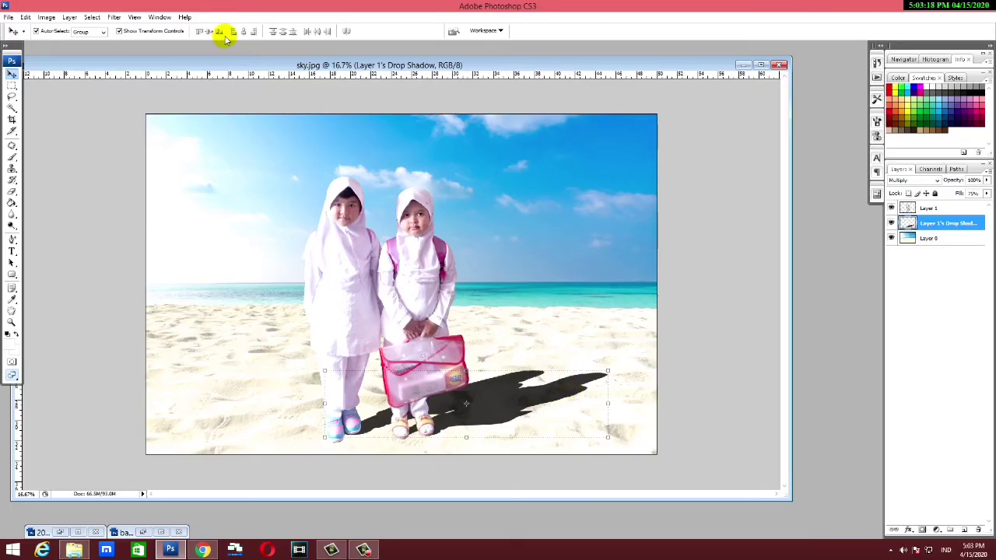
{"action": "left_click", "coordinate": [117, 19]}
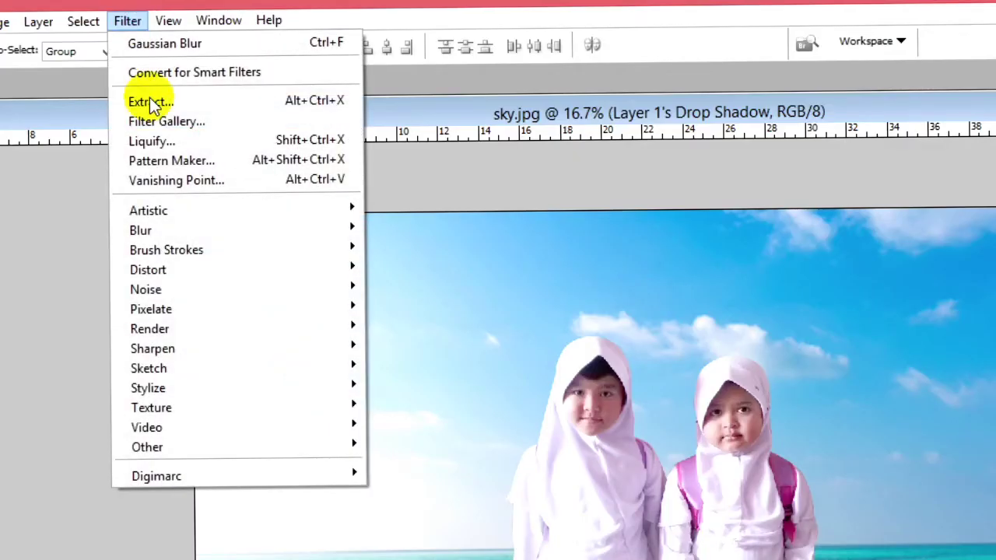
{"action": "mouse_move", "coordinate": [148, 269]}
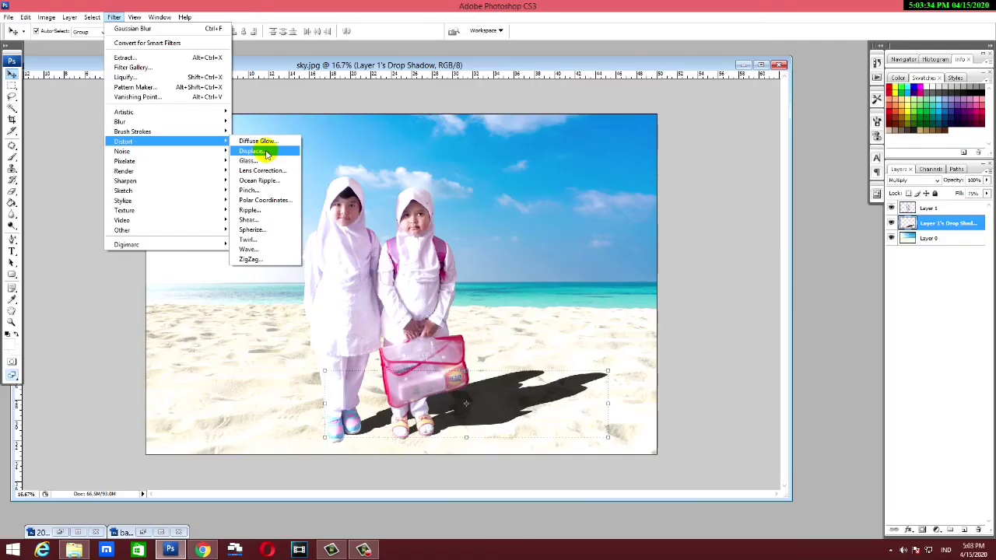
Step: Apply Displace with horizontal scale 7, using bayangan teksture.psd from the Desktop as the map
{"action": "left_click", "coordinate": [265, 156]}
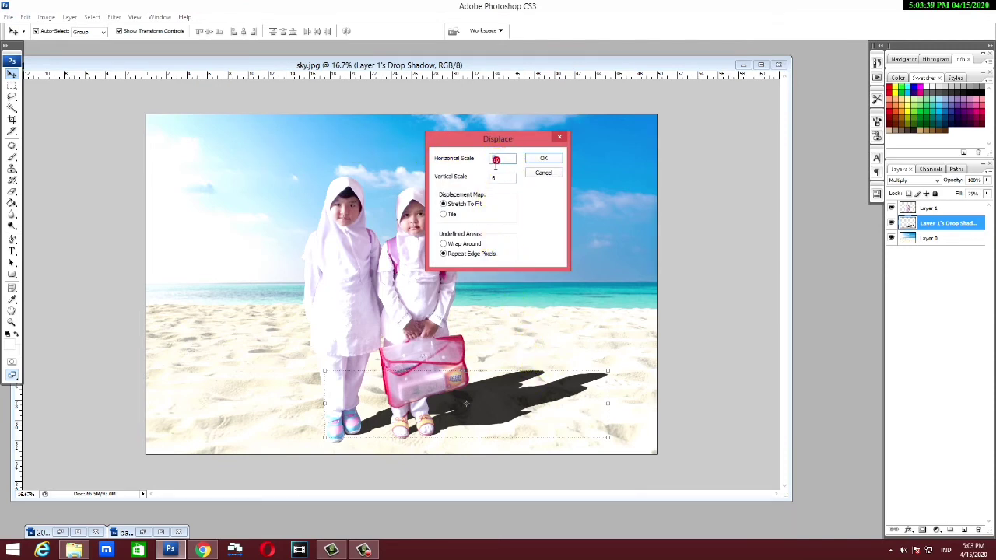
{"action": "type", "text": "7"}
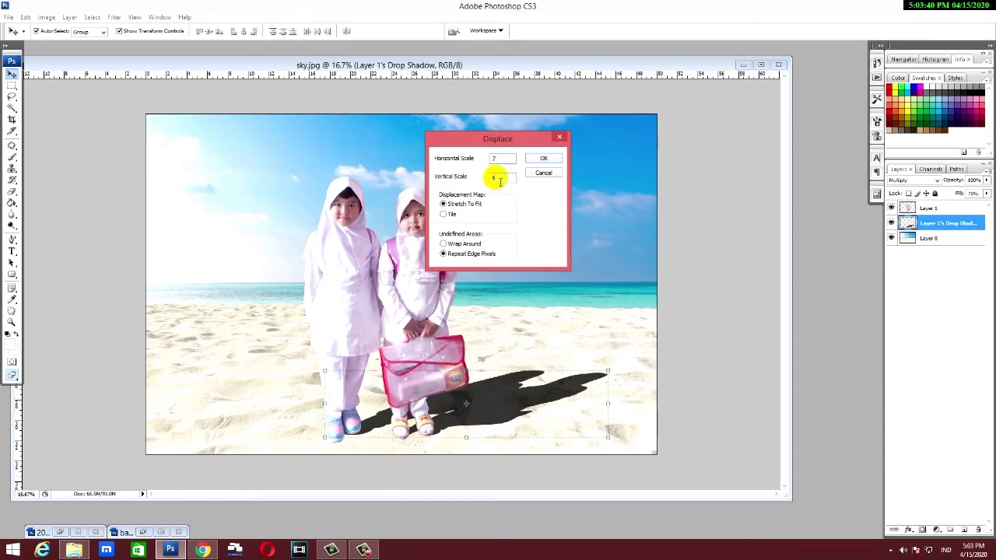
{"action": "left_click", "coordinate": [543, 159]}
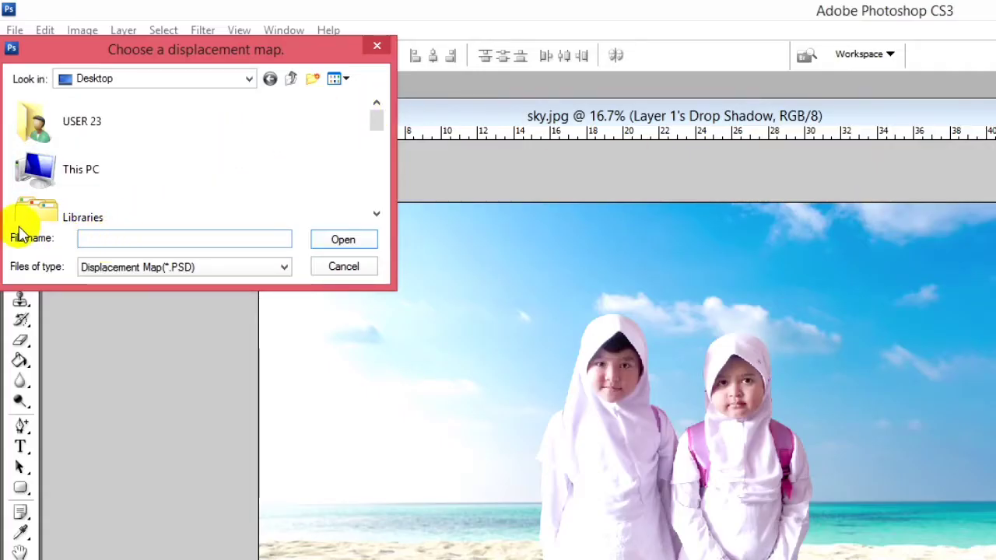
{"action": "left_click_drag", "start_coordinate": [112, 53], "coordinate": [211, 131]}
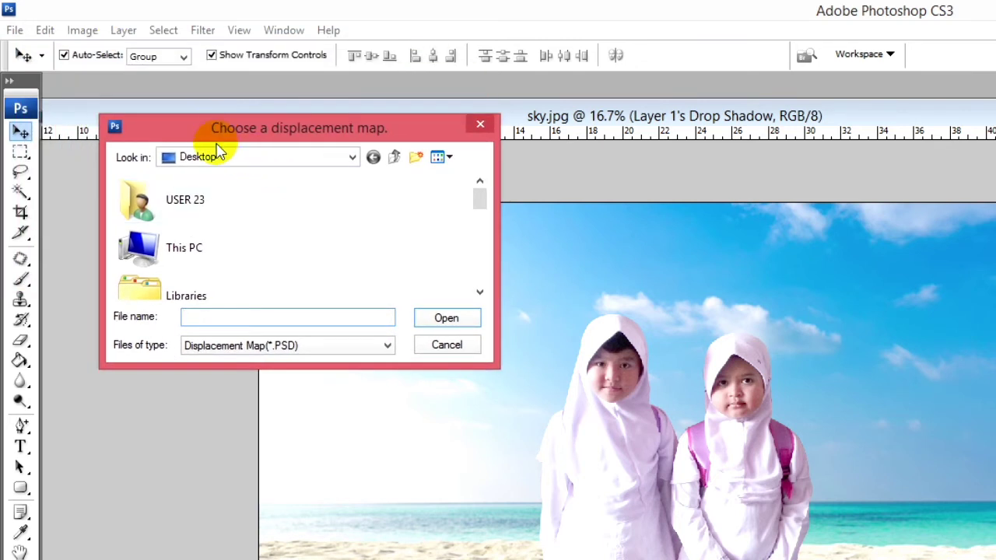
{"action": "left_click", "coordinate": [251, 321]}
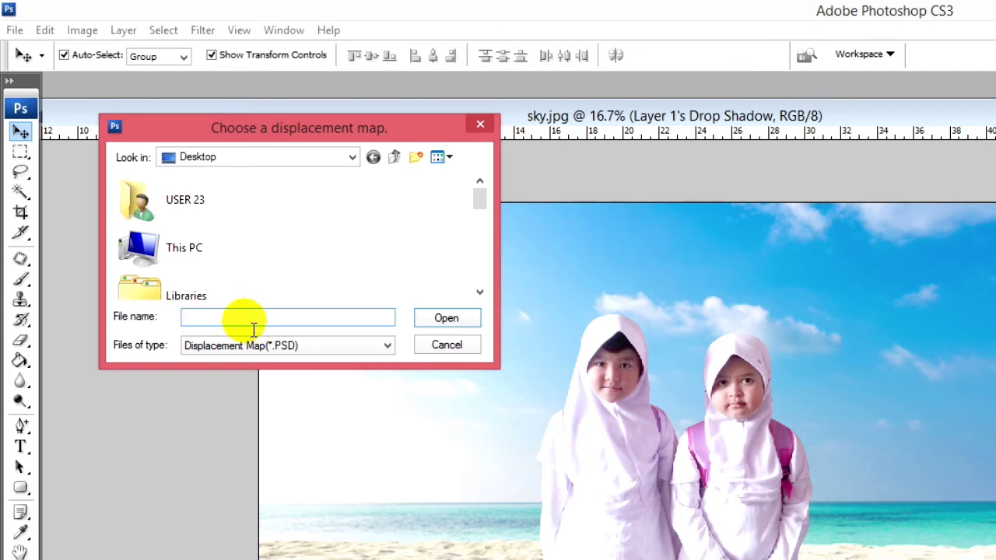
{"action": "left_click", "coordinate": [216, 158]}
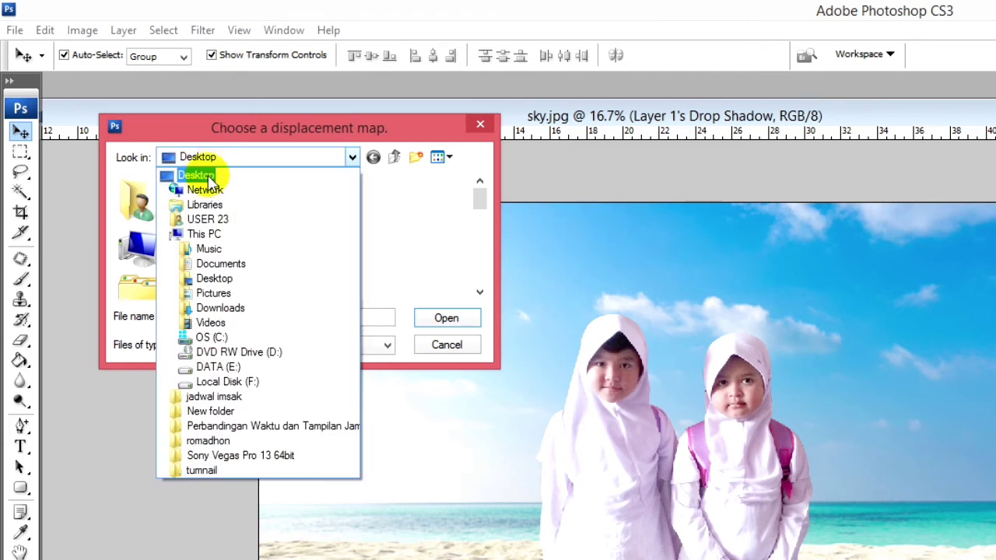
{"action": "left_click", "coordinate": [209, 179]}
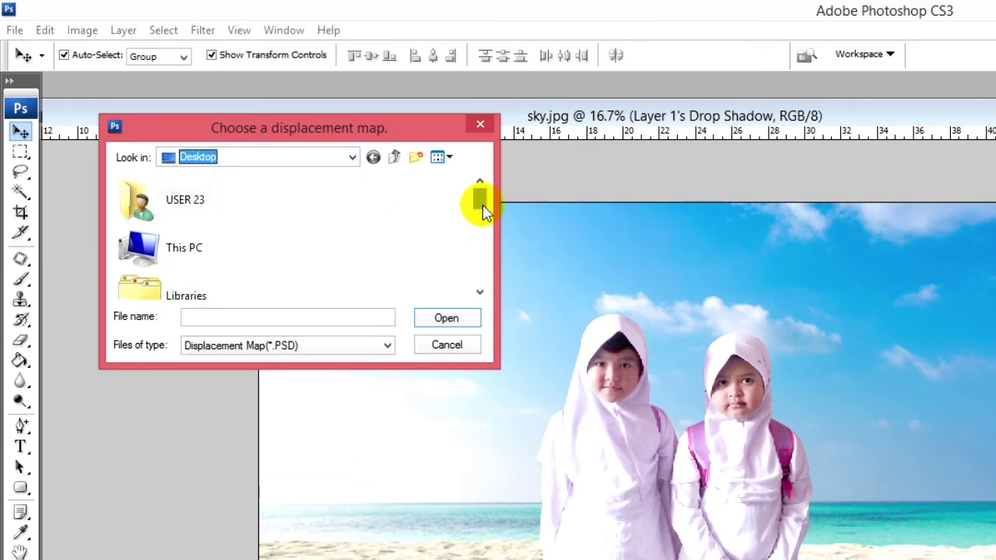
{"action": "left_click_drag", "start_coordinate": [480, 200], "coordinate": [486, 288]}
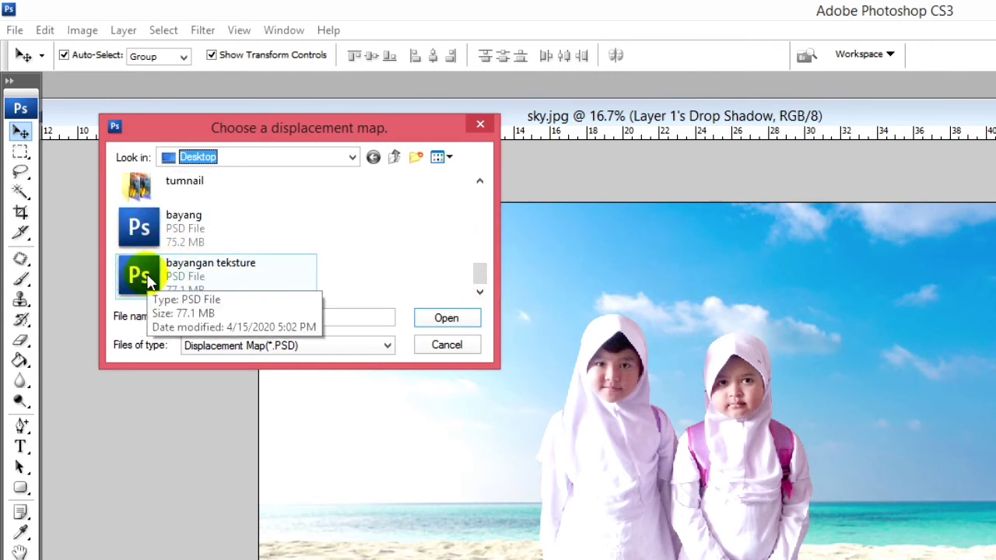
{"action": "left_click", "coordinate": [134, 276]}
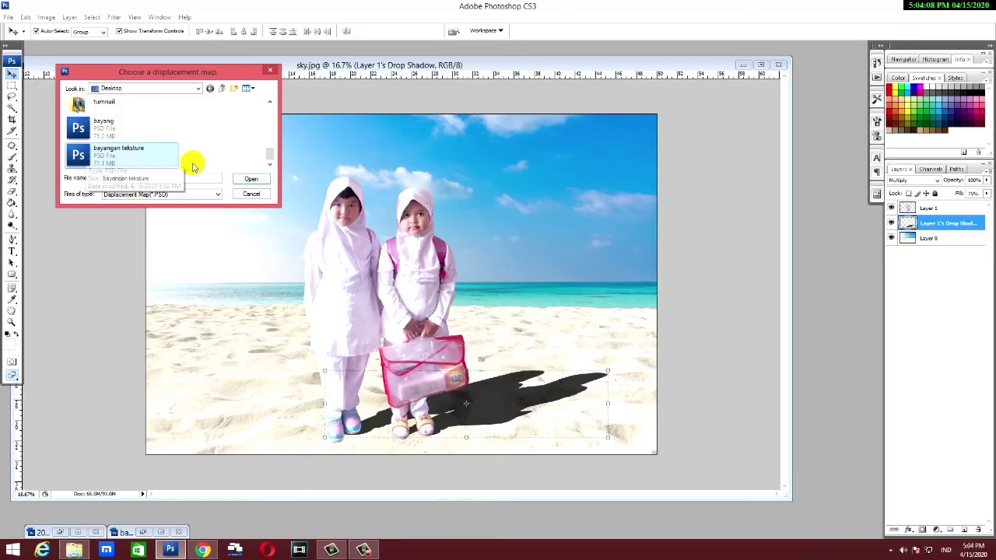
{"action": "left_click", "coordinate": [250, 179]}
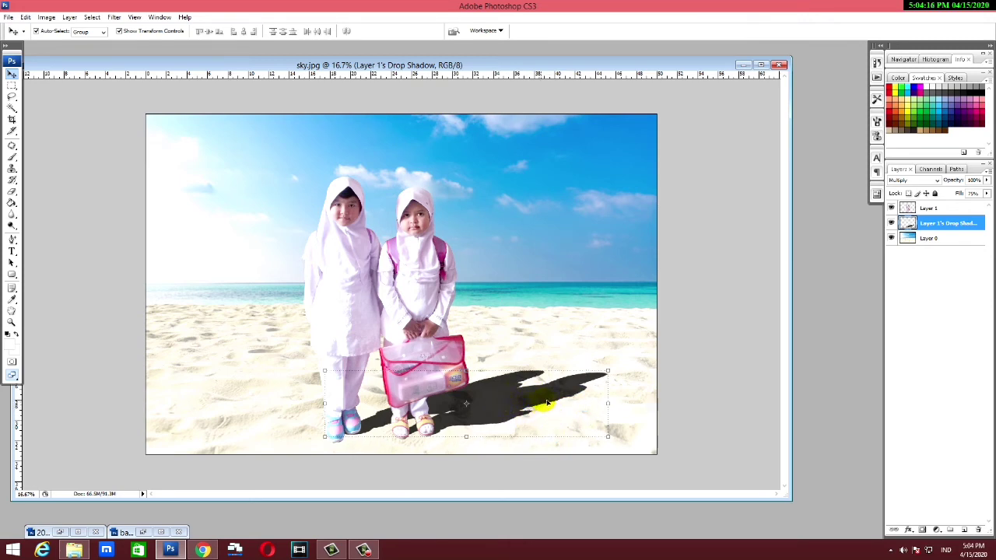
Step: Maximize the sky.jpg window and zoom in on the cast shadow
{"action": "left_click", "coordinate": [761, 65]}
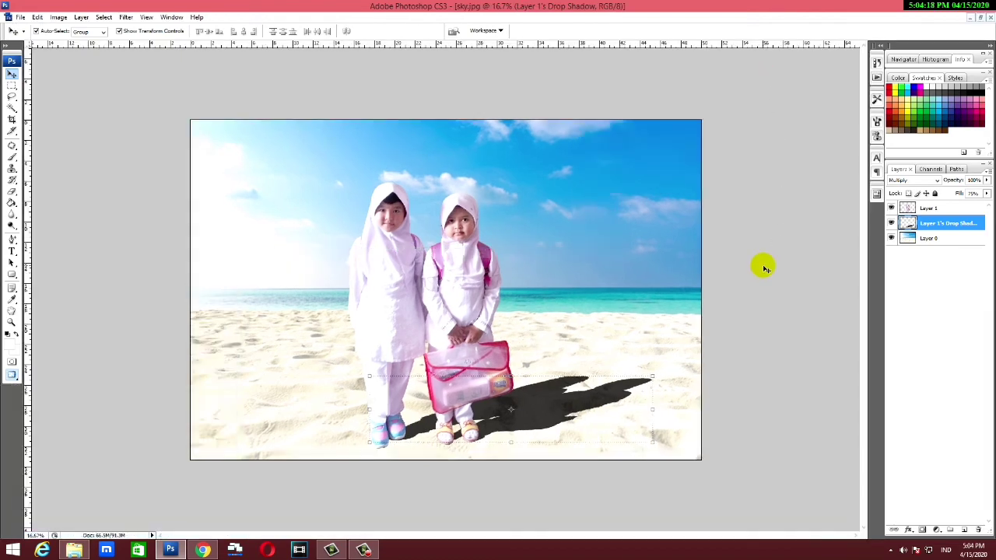
{"action": "key", "text": "ctrl+plus"}
{"action": "scroll", "coordinate": [762, 271], "scroll_direction": "down", "scroll_amount": 1}
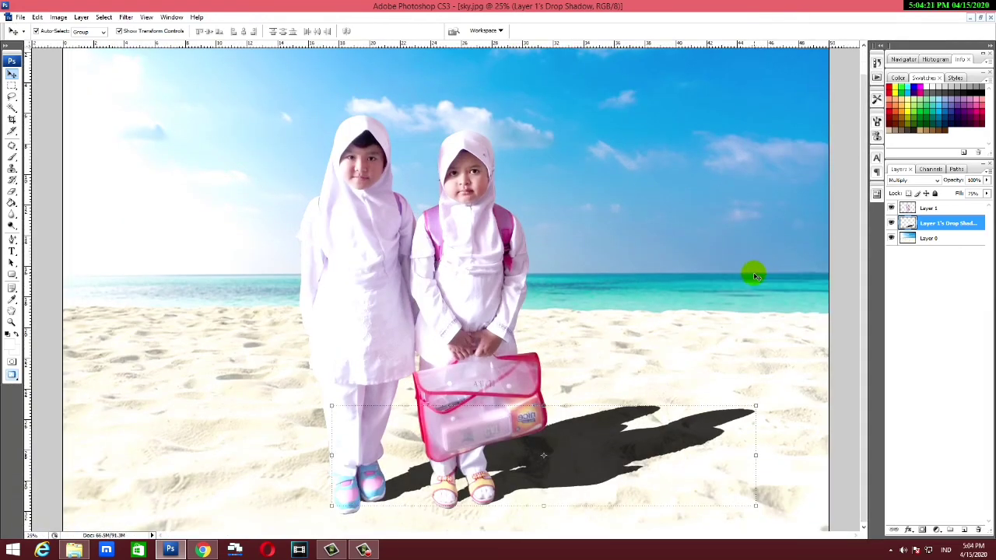
{"action": "key", "text": "ctrl+plus"}
{"action": "scroll", "coordinate": [747, 276], "scroll_direction": "down", "scroll_amount": 3}
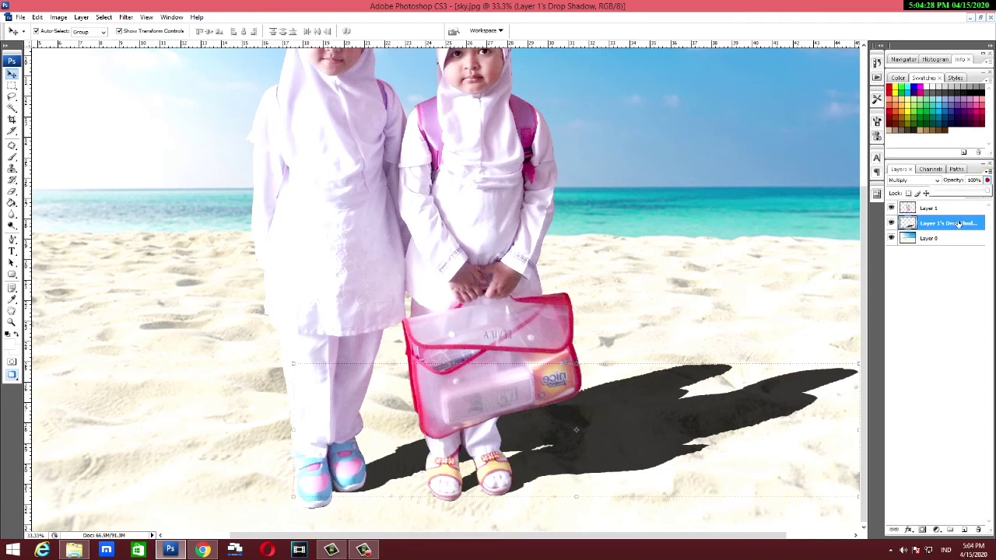
Step: Set the drop shadow layer's opacity to 70%
{"action": "left_click", "coordinate": [985, 180]}
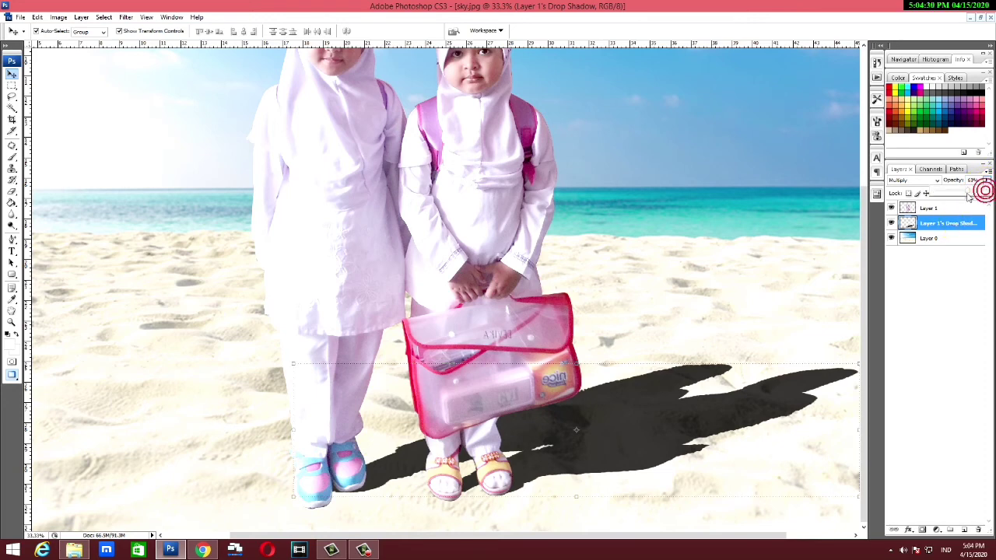
{"action": "left_click_drag", "start_coordinate": [968, 194], "coordinate": [967, 196]}
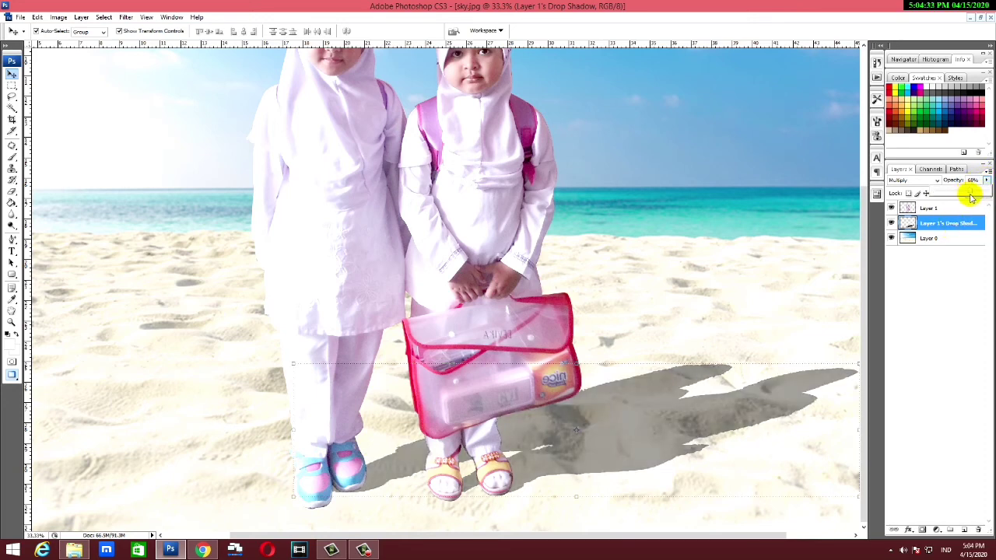
{"action": "left_click_drag", "start_coordinate": [975, 198], "coordinate": [976, 200]}
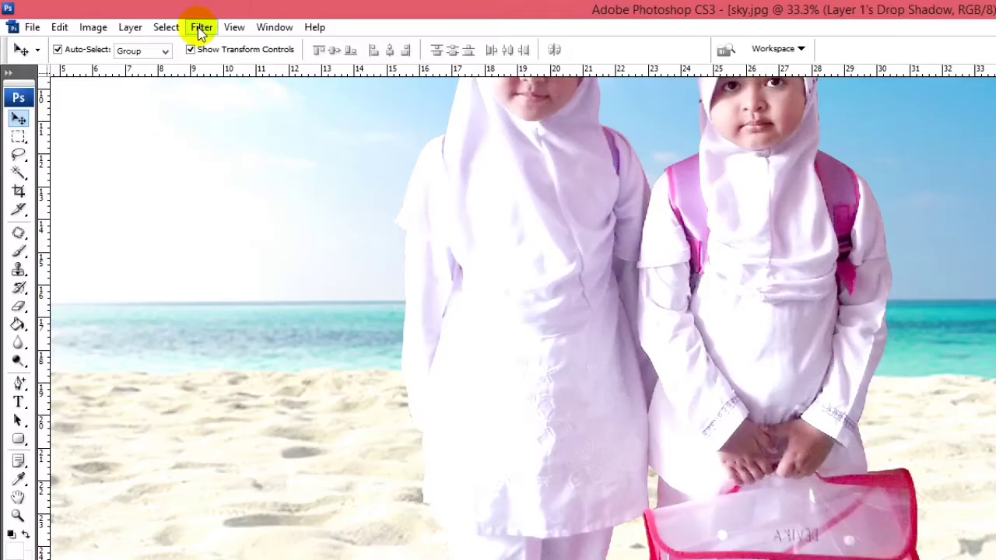
Step: Apply a Gaussian Blur with a 5.1-pixel radius to the shadow layer
{"action": "left_click", "coordinate": [201, 28]}
{"action": "mouse_move", "coordinate": [210, 195]}
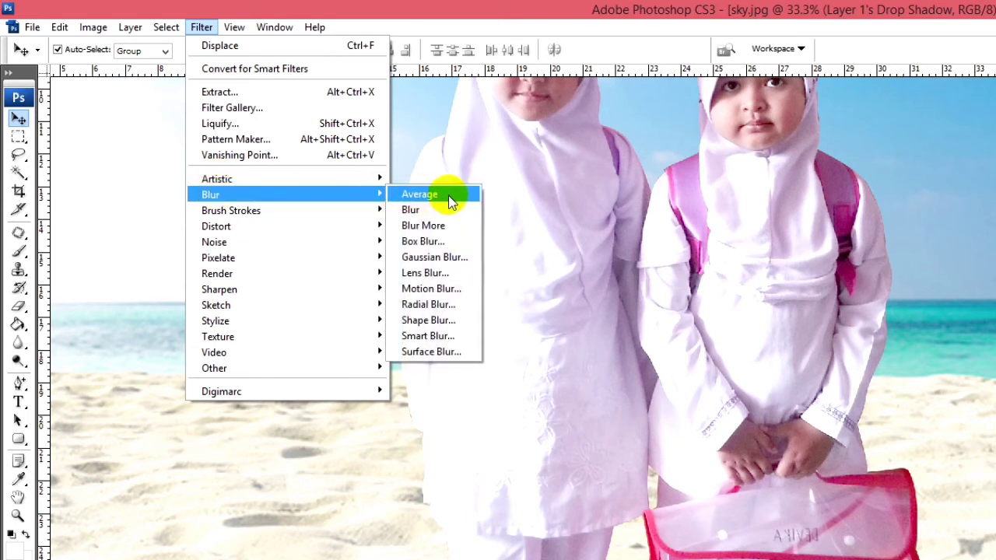
{"action": "left_click", "coordinate": [457, 263]}
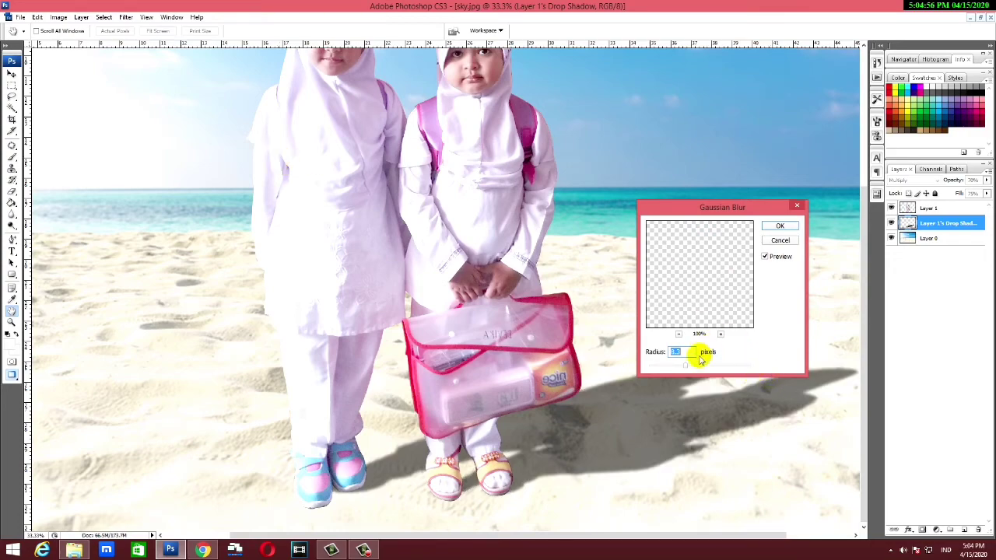
{"action": "left_click_drag", "start_coordinate": [685, 365], "coordinate": [671, 368]}
{"action": "mouse_move", "coordinate": [436, 442]}
{"action": "left_mouse_down"}
{"action": "mouse_move", "coordinate": [417, 443]}
{"action": "mouse_move", "coordinate": [529, 460]}
{"action": "mouse_move", "coordinate": [603, 452]}
{"action": "mouse_move", "coordinate": [488, 441]}
{"action": "left_mouse_up"}
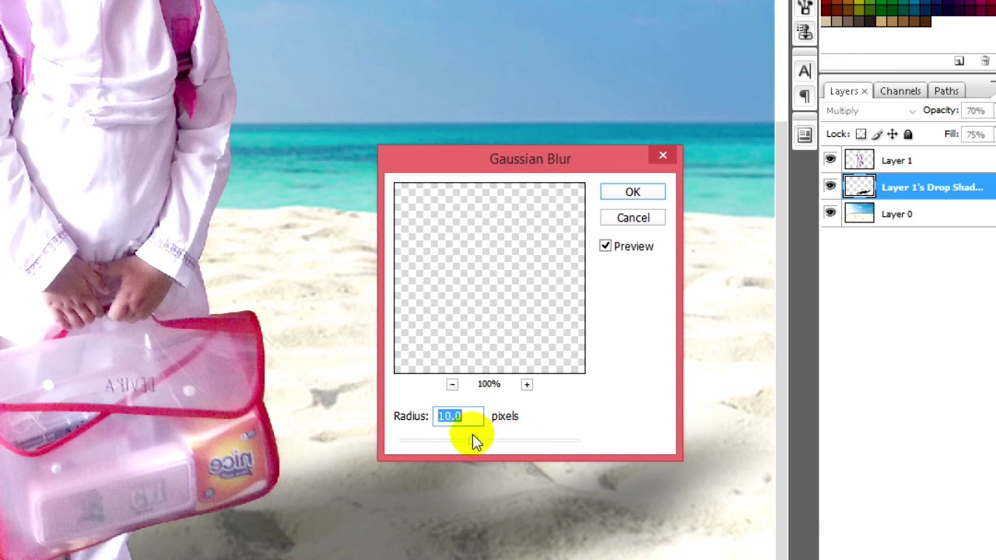
{"action": "left_click_drag", "start_coordinate": [449, 443], "coordinate": [449, 442]}
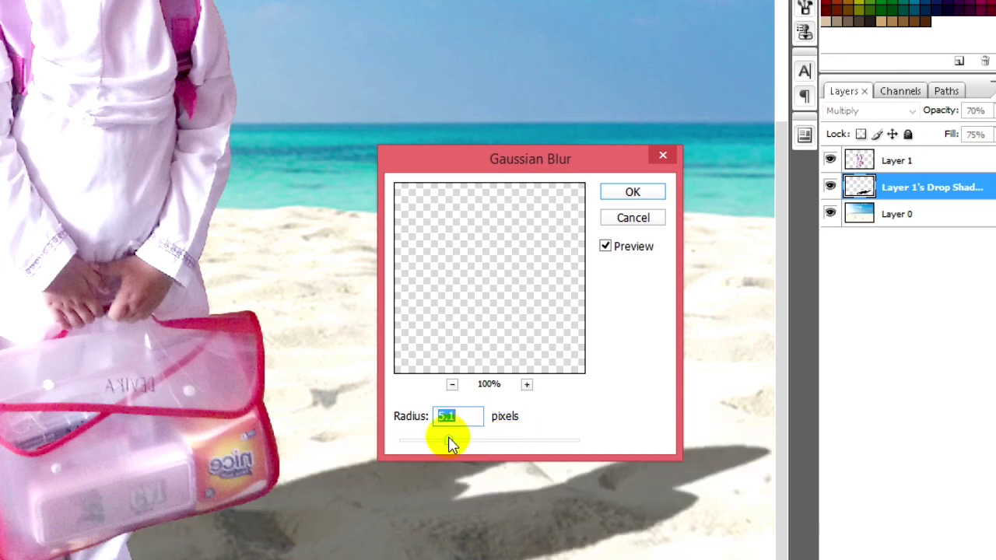
{"action": "left_click", "coordinate": [448, 437]}
{"action": "left_click", "coordinate": [648, 193]}
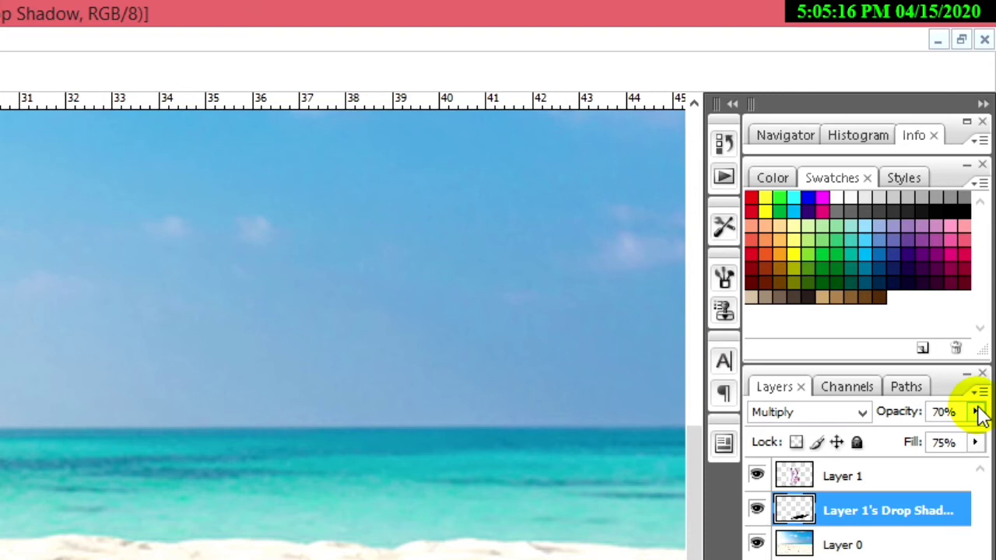
Step: Lower the shadow layer's opacity to about 54% and zoom out to the full image
{"action": "left_click", "coordinate": [974, 411]}
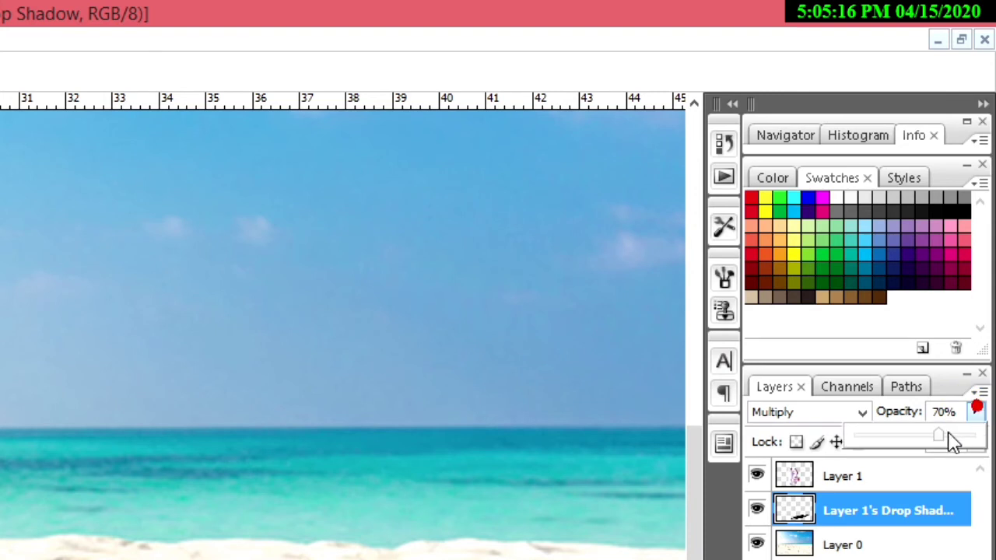
{"action": "mouse_move", "coordinate": [941, 435]}
{"action": "left_mouse_down"}
{"action": "mouse_move", "coordinate": [909, 436]}
{"action": "mouse_move", "coordinate": [923, 445]}
{"action": "left_mouse_up"}
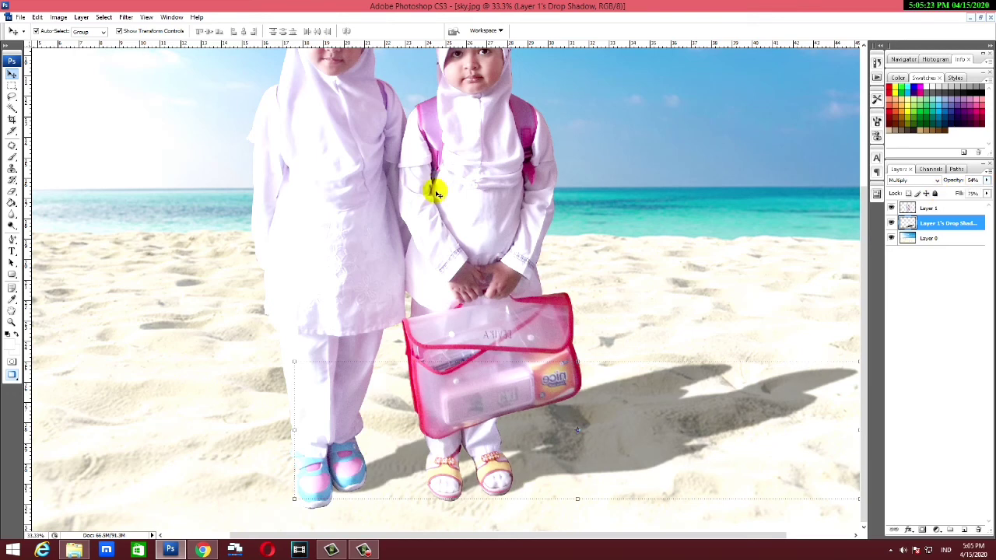
{"action": "key", "text": "ctrl+minus"}
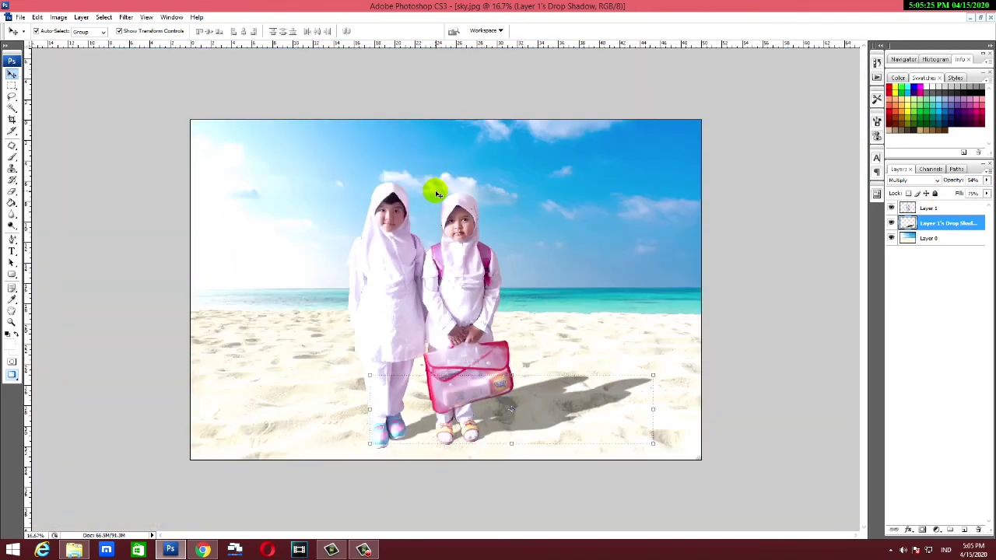